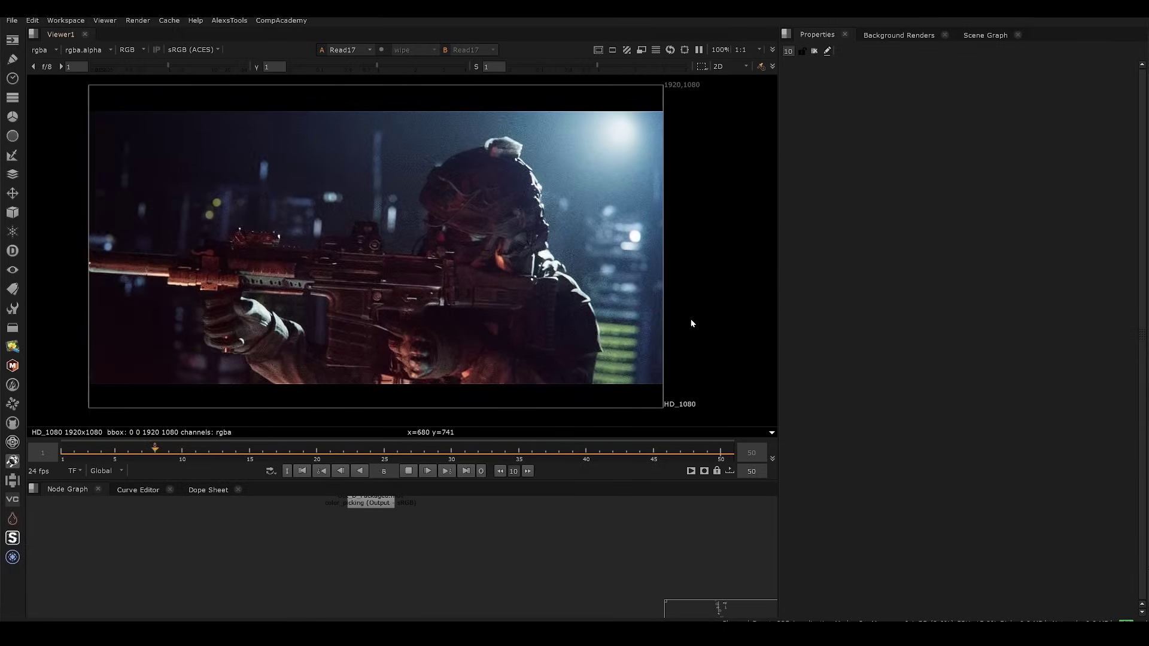
- Examine the finished soldier composite at several frames together with its node graph
mouse_move(524, 252)
middle_down()
mouse_move(532, 270)
mouse_move(537, 260)
mouse_move(521, 258)
middle_up()
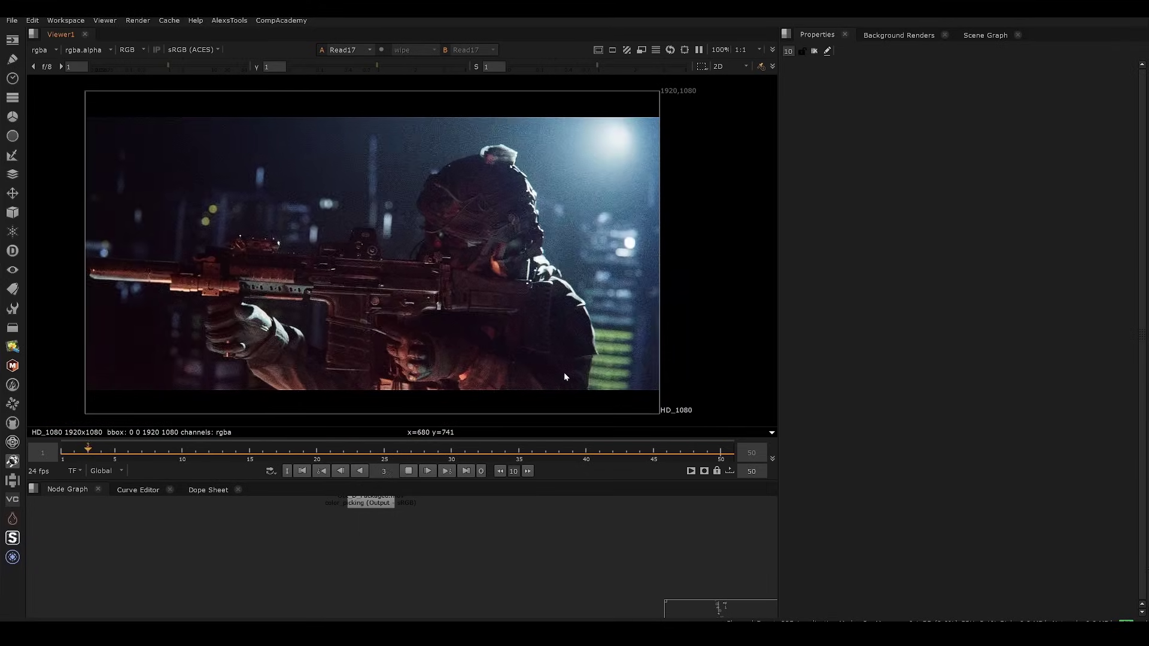
middle_drag(582, 509, 489, 557)
scroll(469, 563, down, 3)
scroll(519, 506, down, 2)
scroll(532, 534, down, 2)
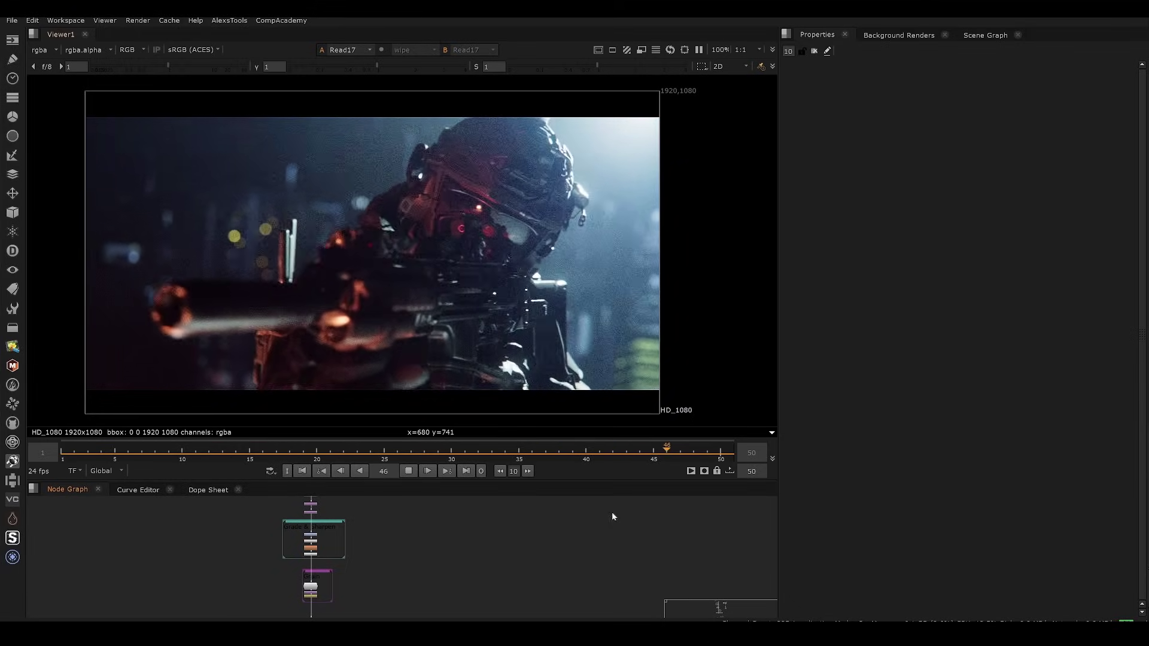
middle_drag(573, 504, 602, 574)
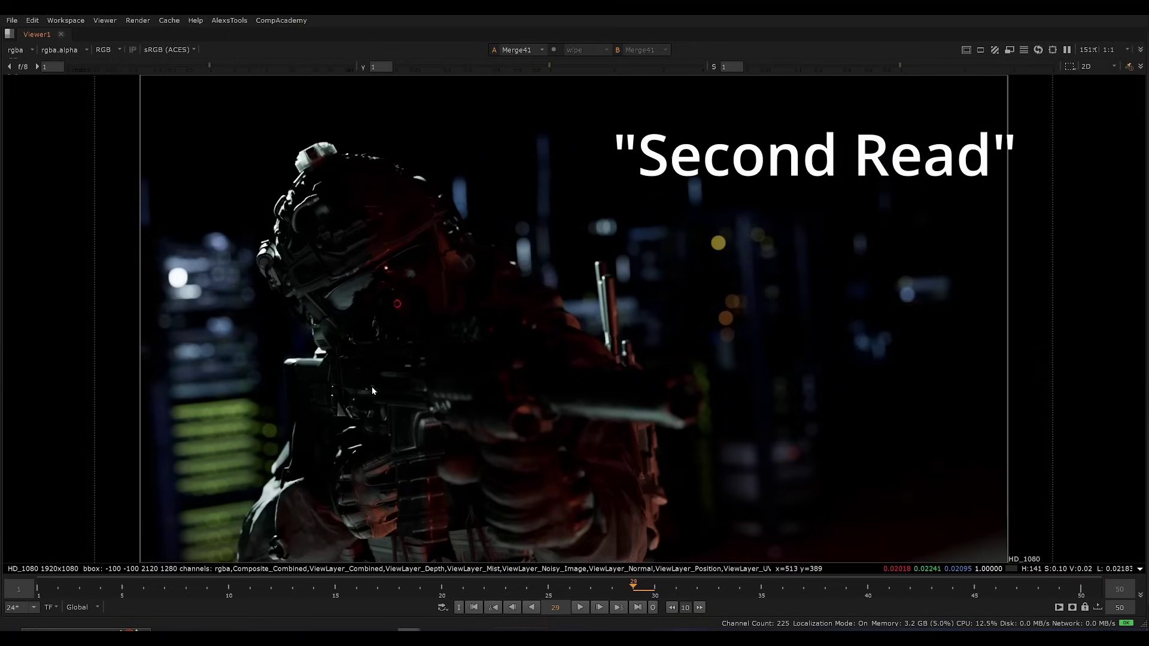
- Examine the lighting on the soldier and background in the Merge41 output at frame 29
scroll(395, 299, down, 3)
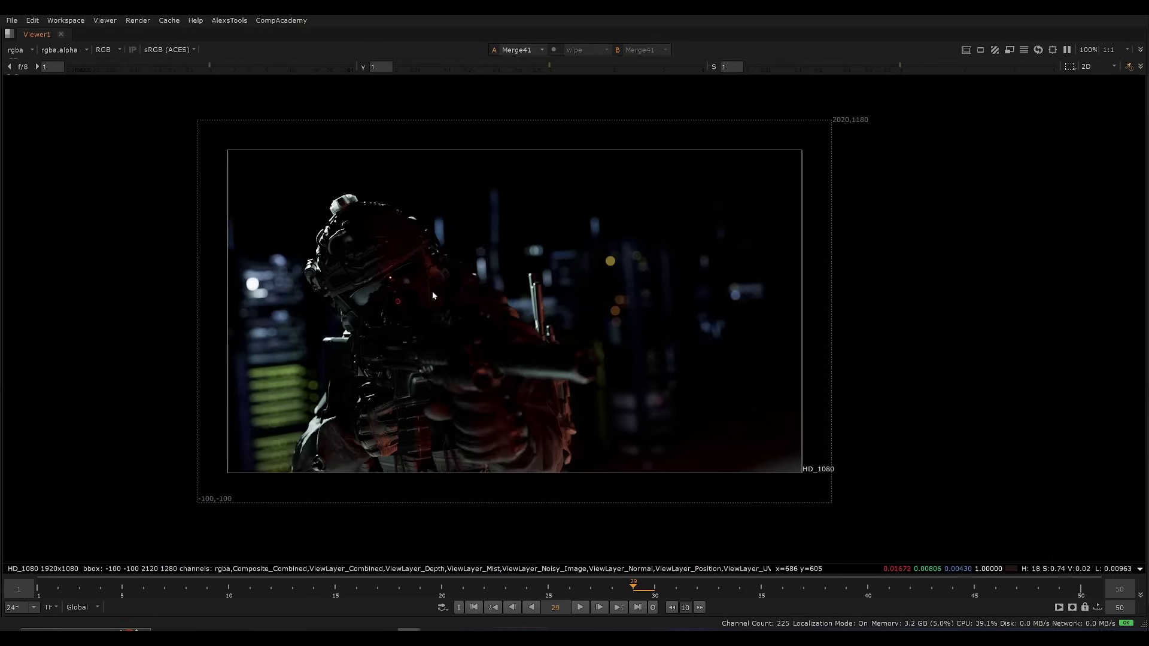
scroll(437, 309, up, 3)
scroll(466, 314, down, 2)
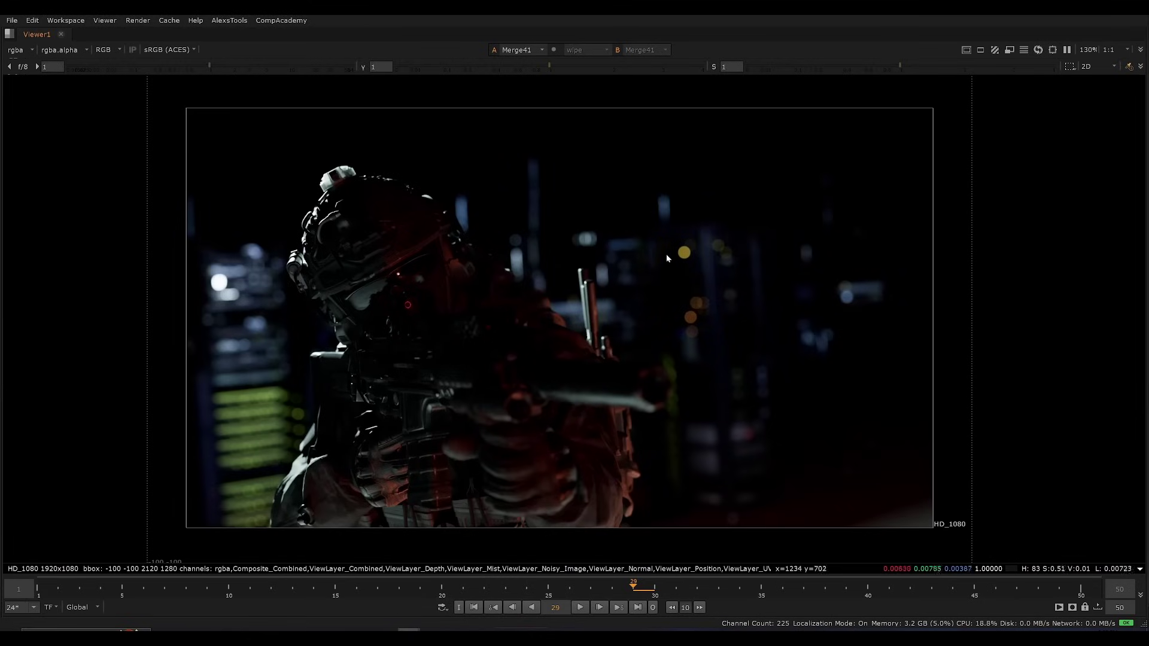
scroll(504, 378, up, 2)
scroll(504, 377, down, 2)
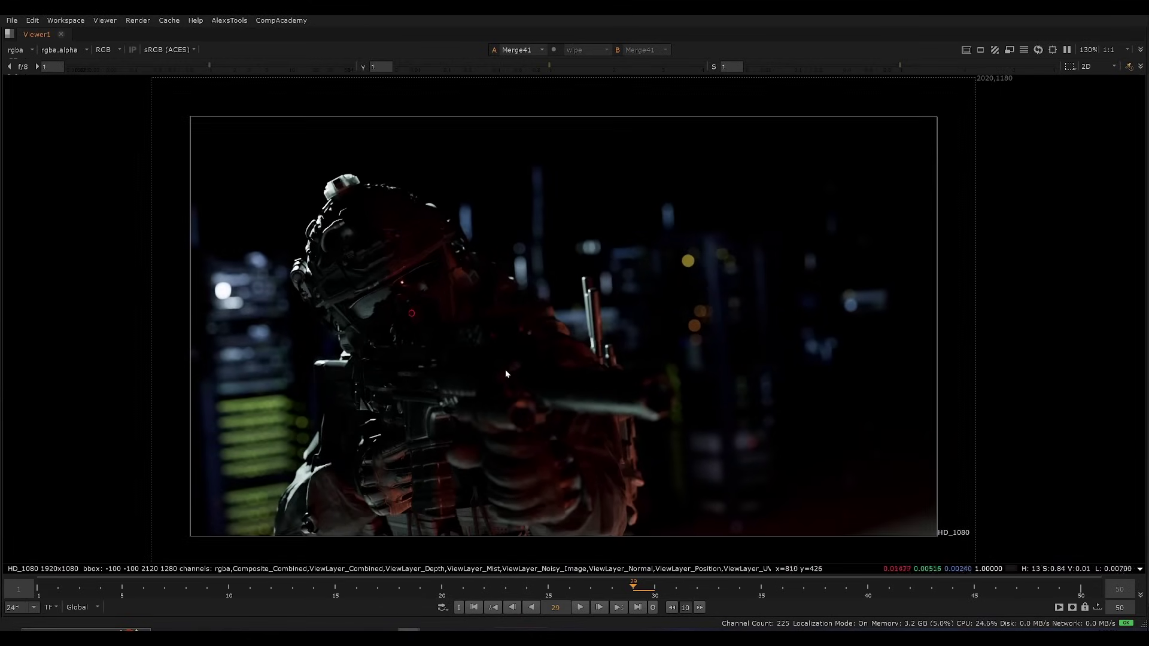
middle_drag(513, 365, 522, 356)
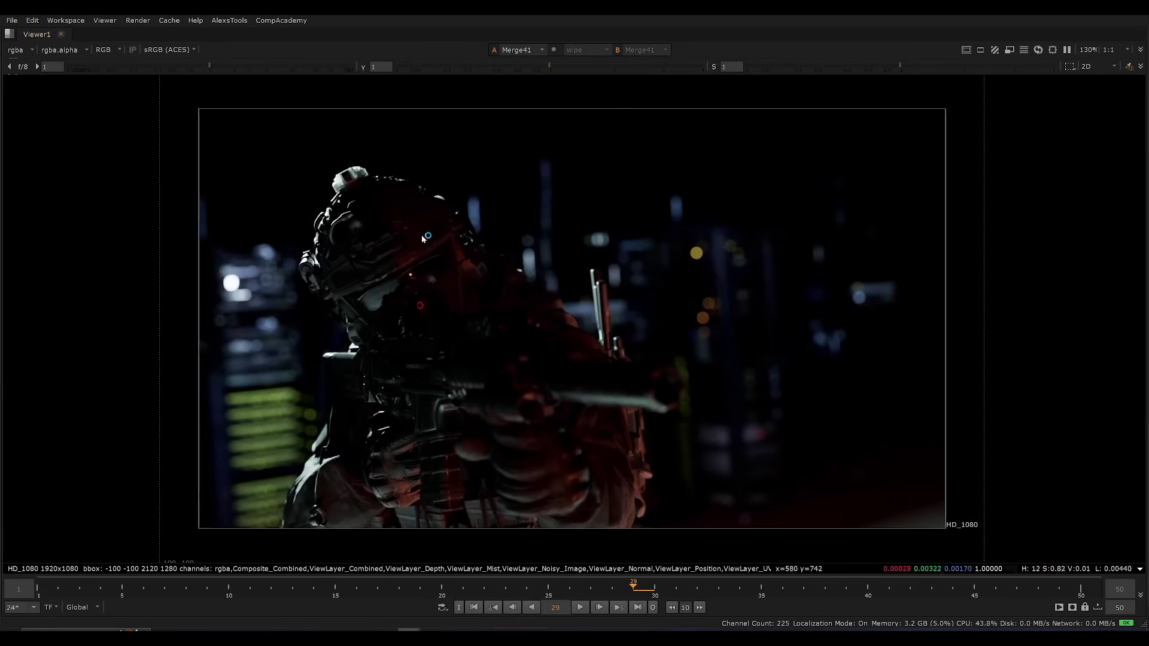
- Bring up the drawing overlay and circle in yellow the bright background light, the helmet's rim-lit edge and the antennas
key(ctrl+shift+a)
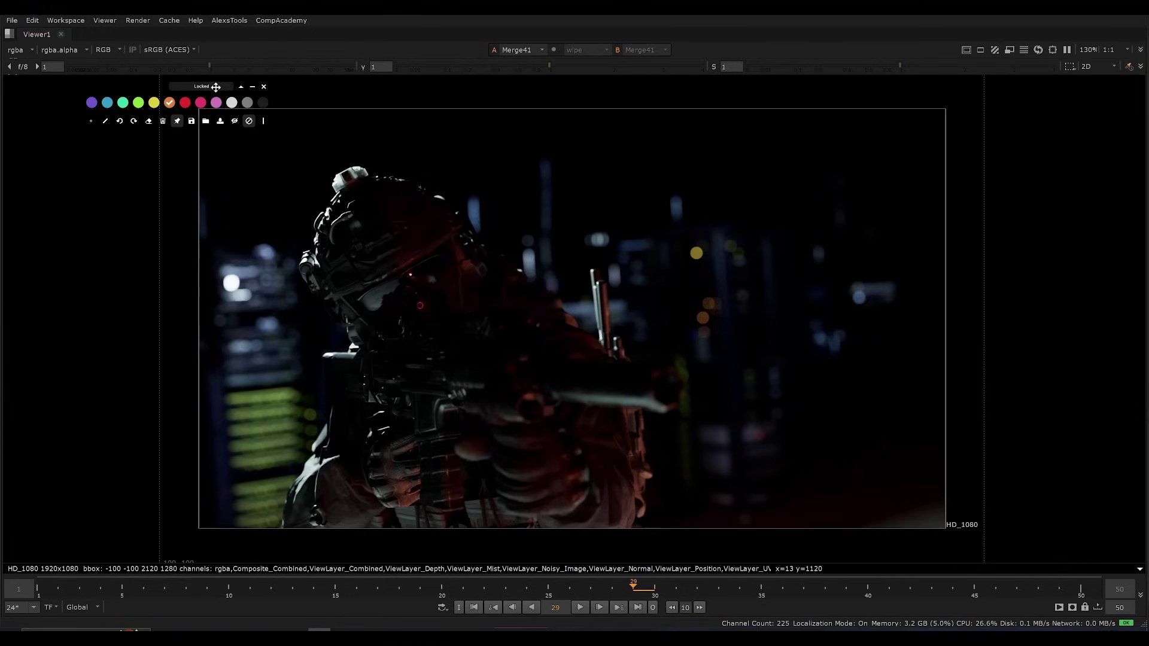
drag(215, 86, 158, 81)
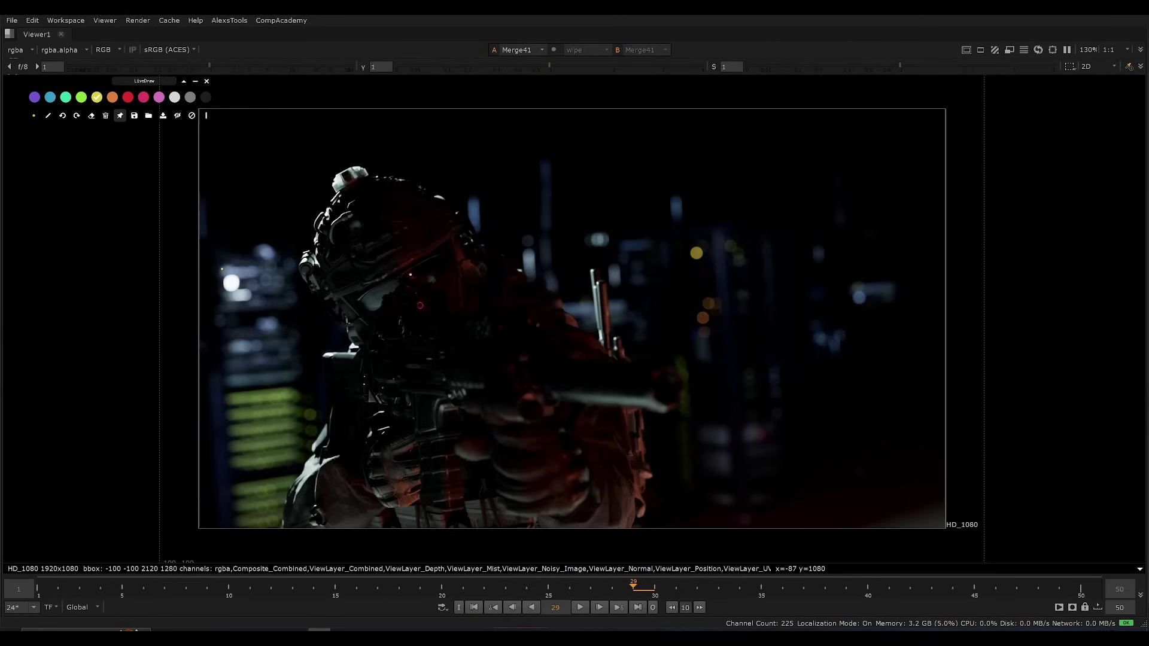
mouse_move(230, 257)
mouse_down()
mouse_move(245, 251)
mouse_move(210, 288)
mouse_move(262, 281)
mouse_up()
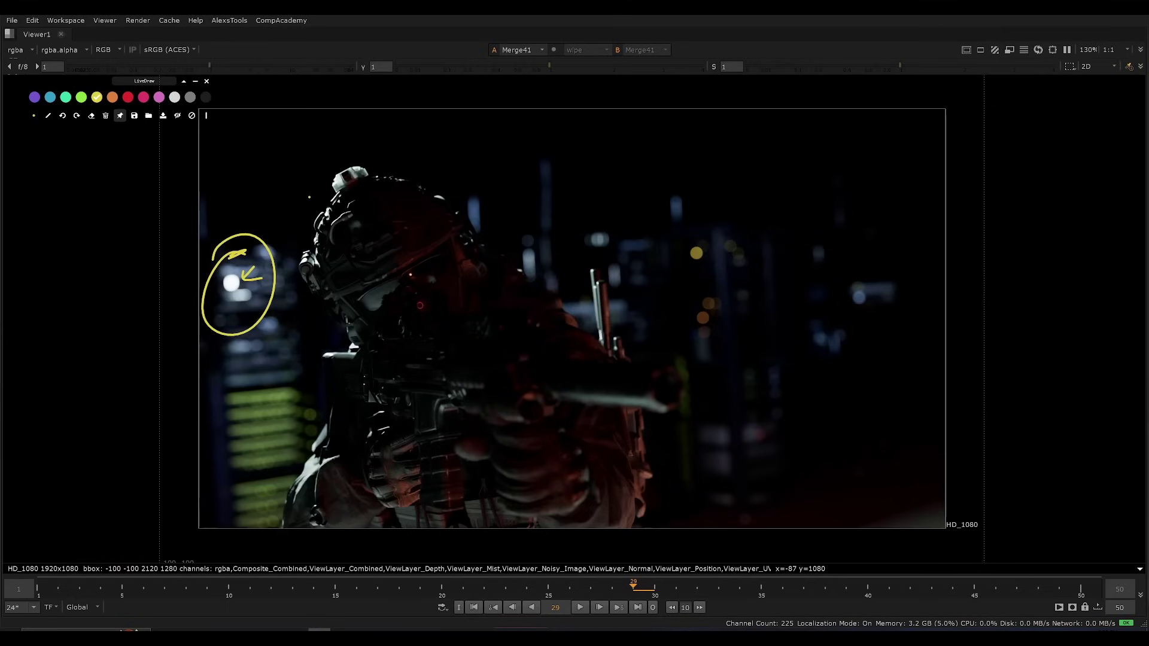
drag(323, 190, 288, 202)
mouse_move(591, 259)
mouse_down()
mouse_move(578, 288)
mouse_move(586, 256)
mouse_up()
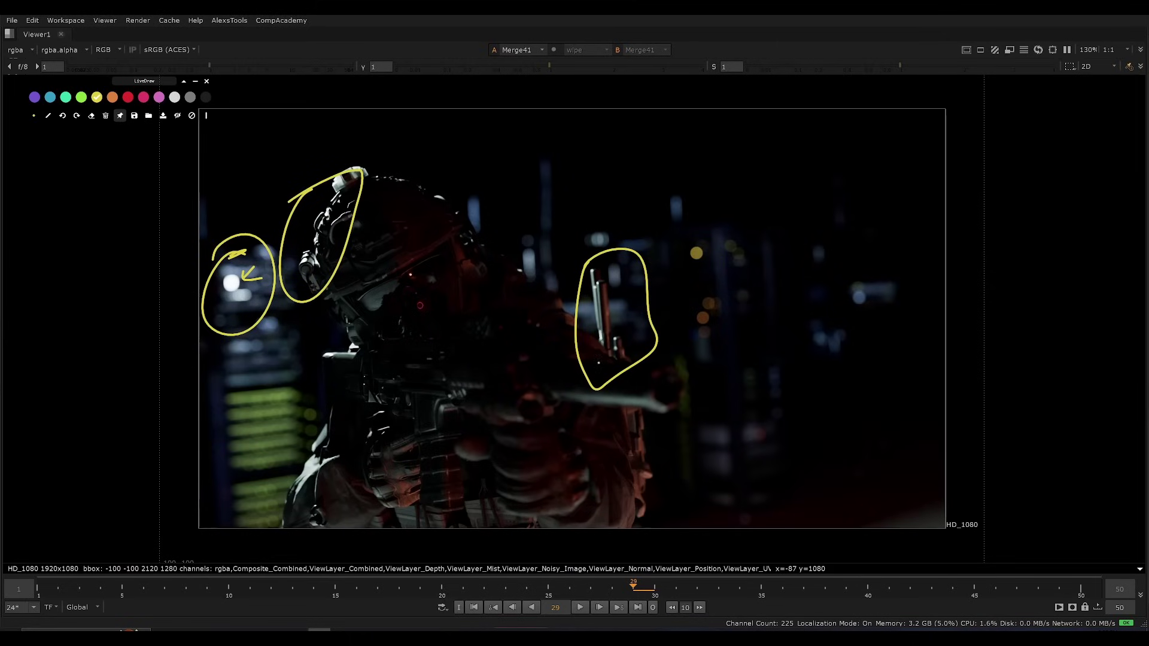
- Clear the yellow circles and ready a thicker brush for drawing
click(192, 116)
click(93, 117)
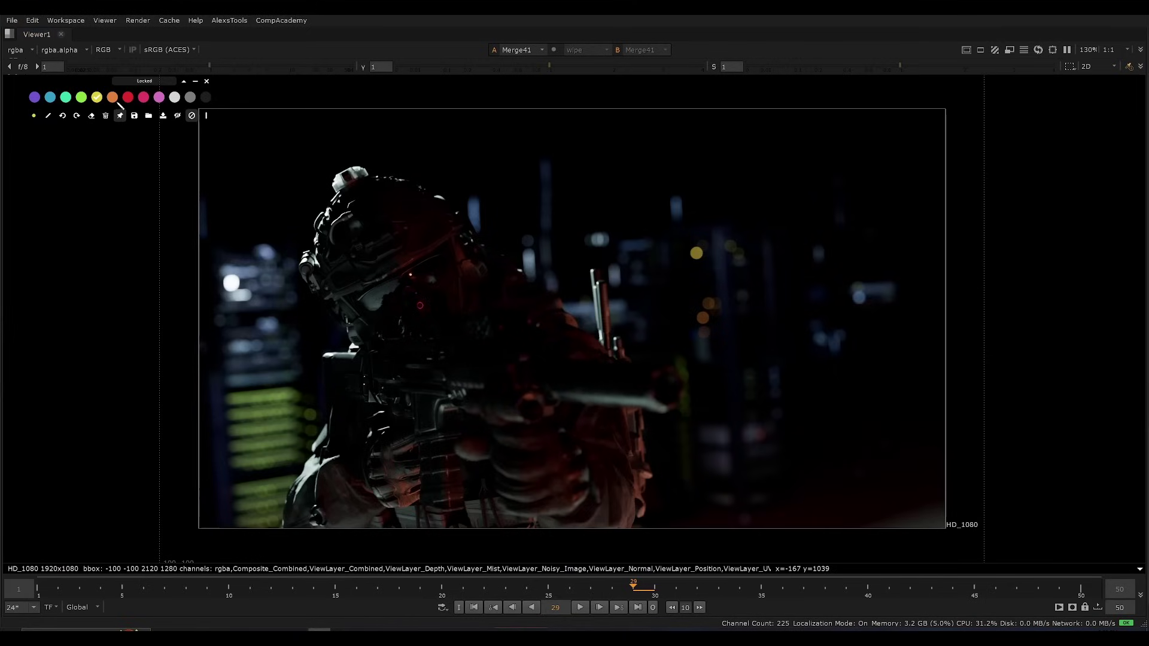
click(190, 119)
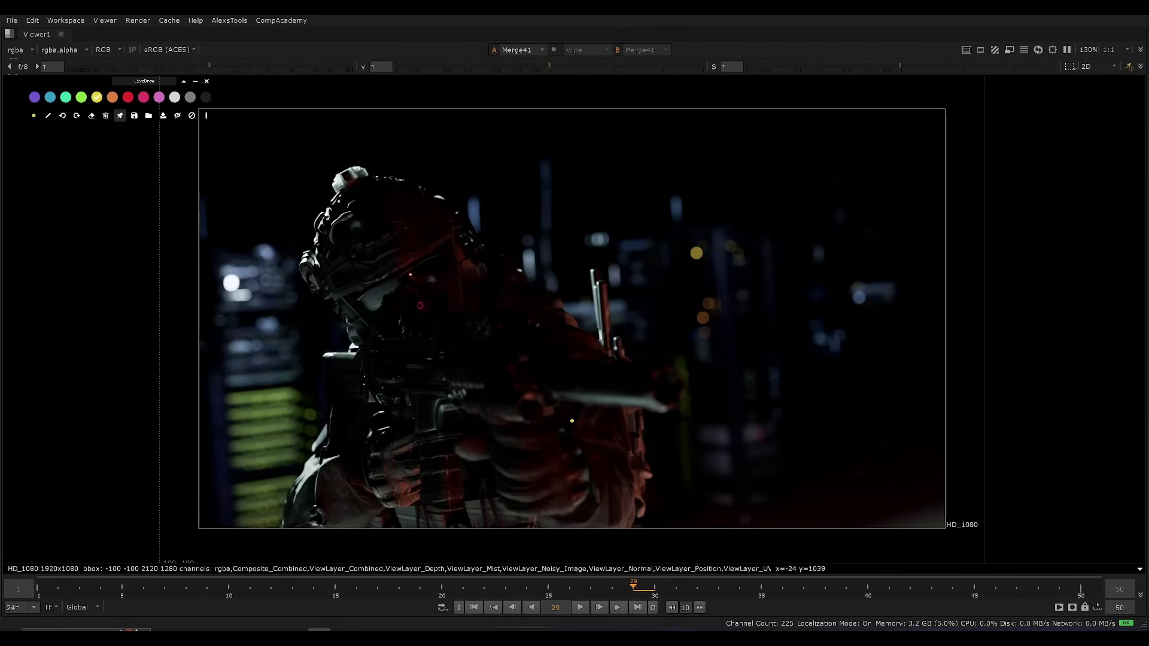
- Mark both sides of the soldier with thick yellow lines, scribble across the body and outline the rim-lit edge
drag(320, 253, 377, 486)
mouse_move(438, 190)
mouse_down()
mouse_move(610, 374)
mouse_move(731, 461)
mouse_up()
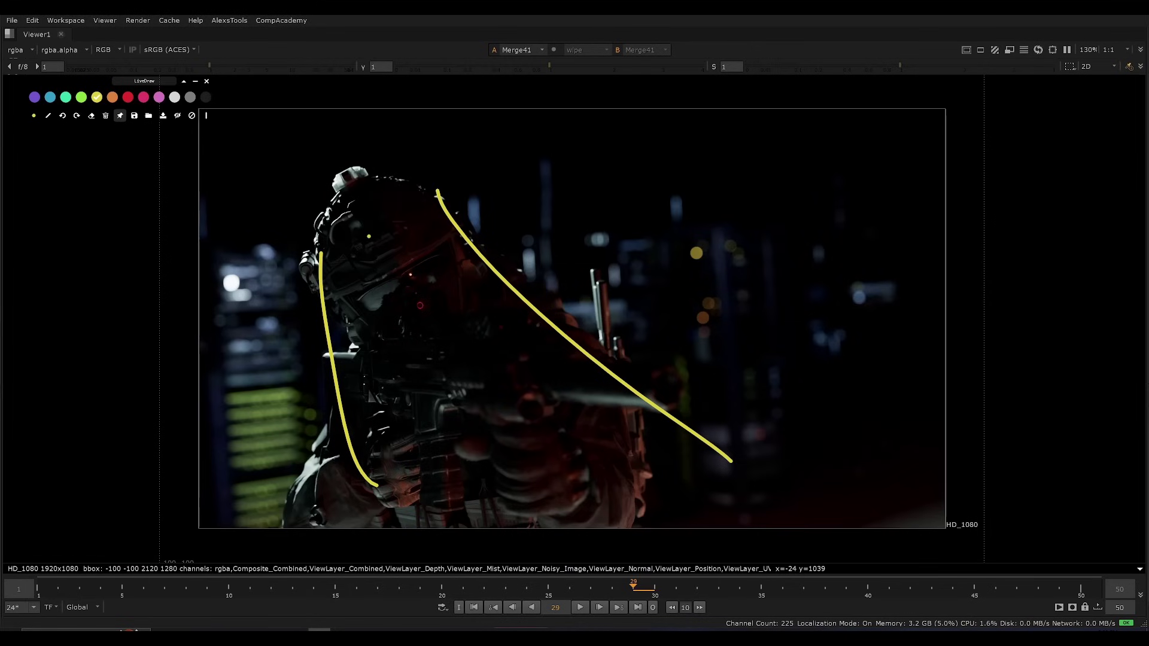
mouse_move(423, 229)
mouse_down()
mouse_move(383, 278)
mouse_move(595, 409)
mouse_move(585, 505)
mouse_up()
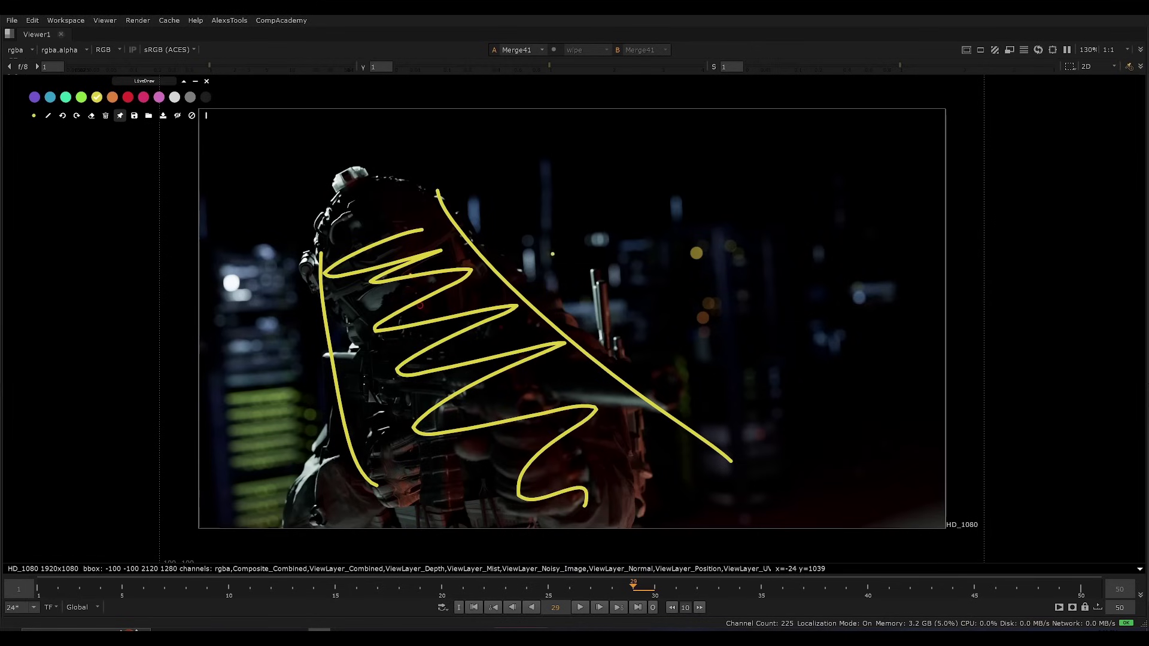
mouse_move(328, 167)
mouse_down()
mouse_move(290, 332)
mouse_move(323, 496)
mouse_move(317, 219)
mouse_move(427, 174)
mouse_move(295, 184)
mouse_up()
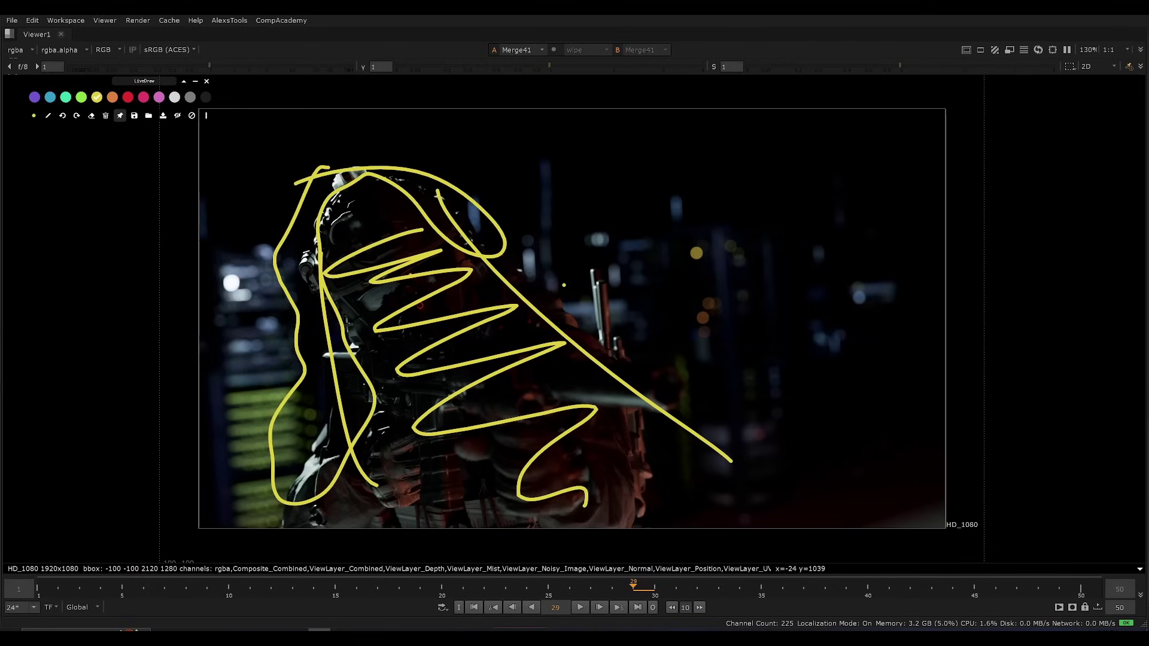
- Clear all strokes over the soldier and return to the thin yellow brush
click(192, 116)
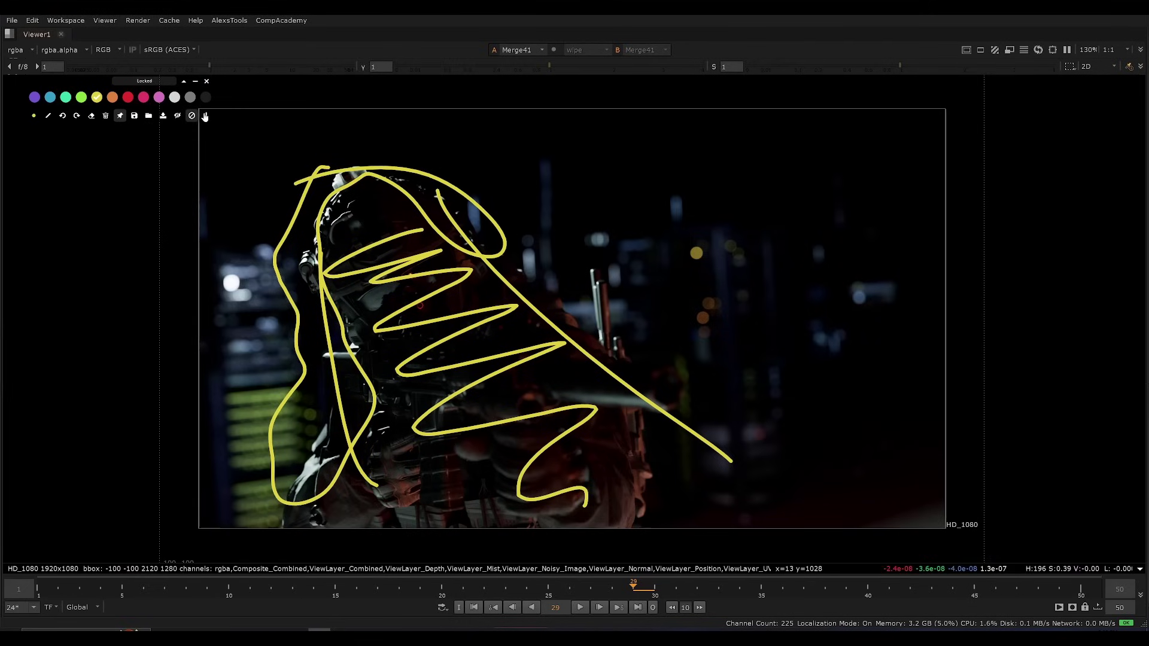
click(105, 115)
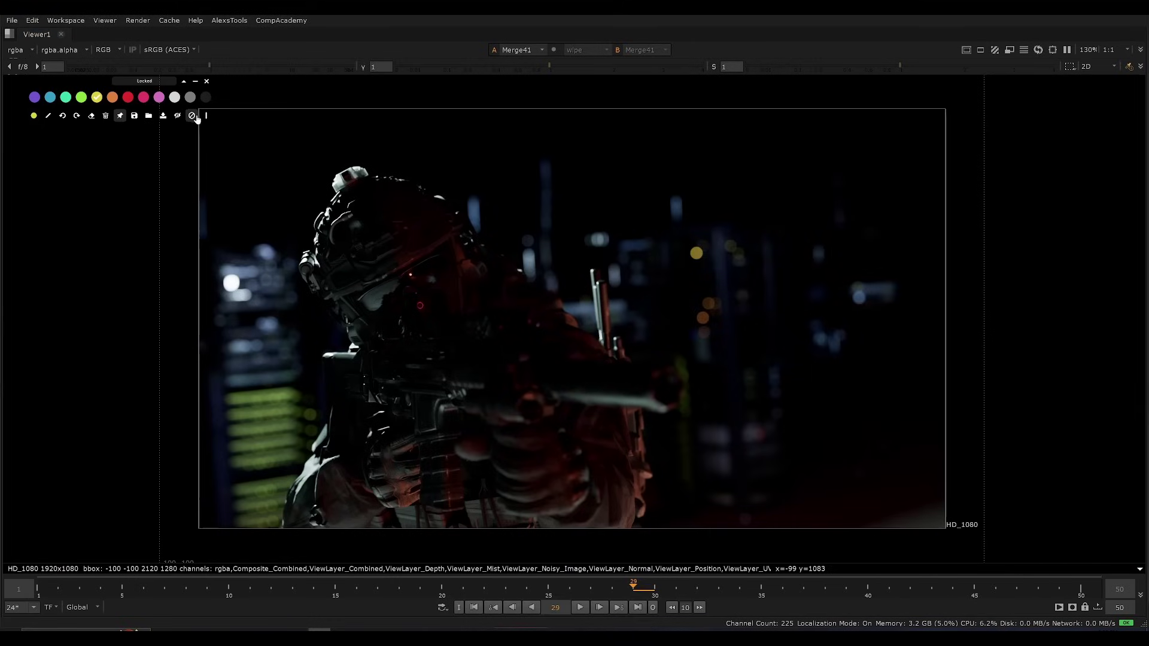
click(192, 115)
click(34, 117)
click(36, 119)
- Write the boxed labels Lg and AOV in yellow above the background, with a small arrow pointing at each
mouse_move(664, 128)
mouse_down()
mouse_move(694, 154)
mouse_move(718, 147)
mouse_move(685, 169)
mouse_move(680, 109)
mouse_up()
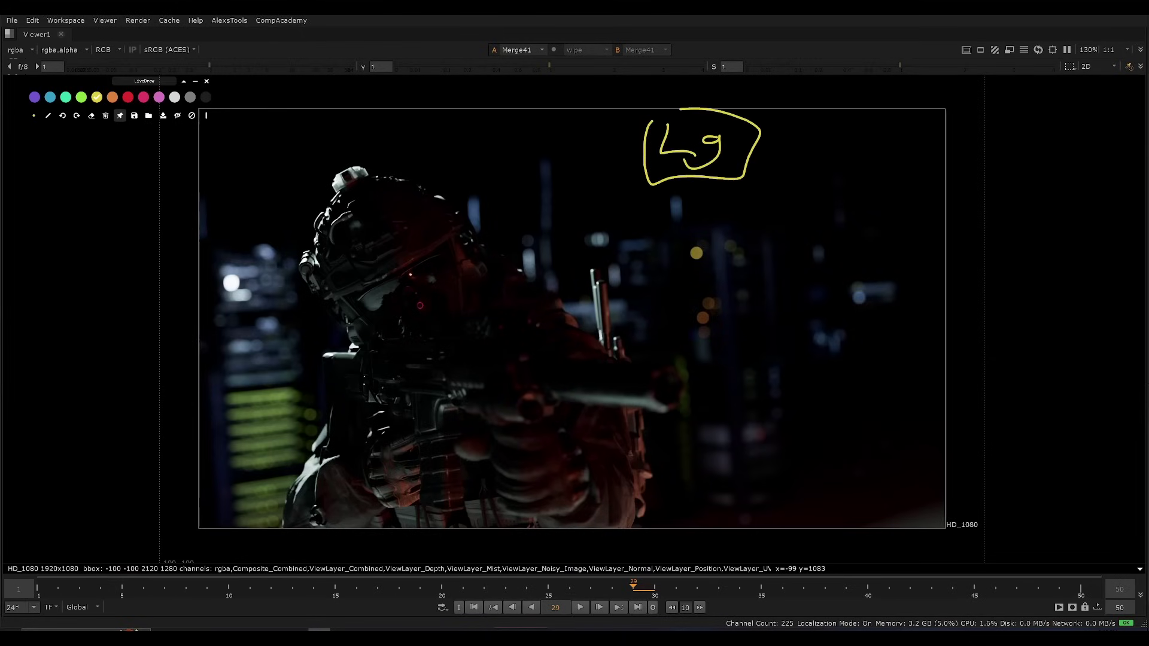
drag(645, 247, 682, 245)
mouse_move(664, 231)
mouse_down()
mouse_move(725, 231)
mouse_move(755, 209)
mouse_up()
mouse_move(633, 210)
mouse_down()
mouse_move(775, 263)
mouse_move(620, 203)
mouse_up()
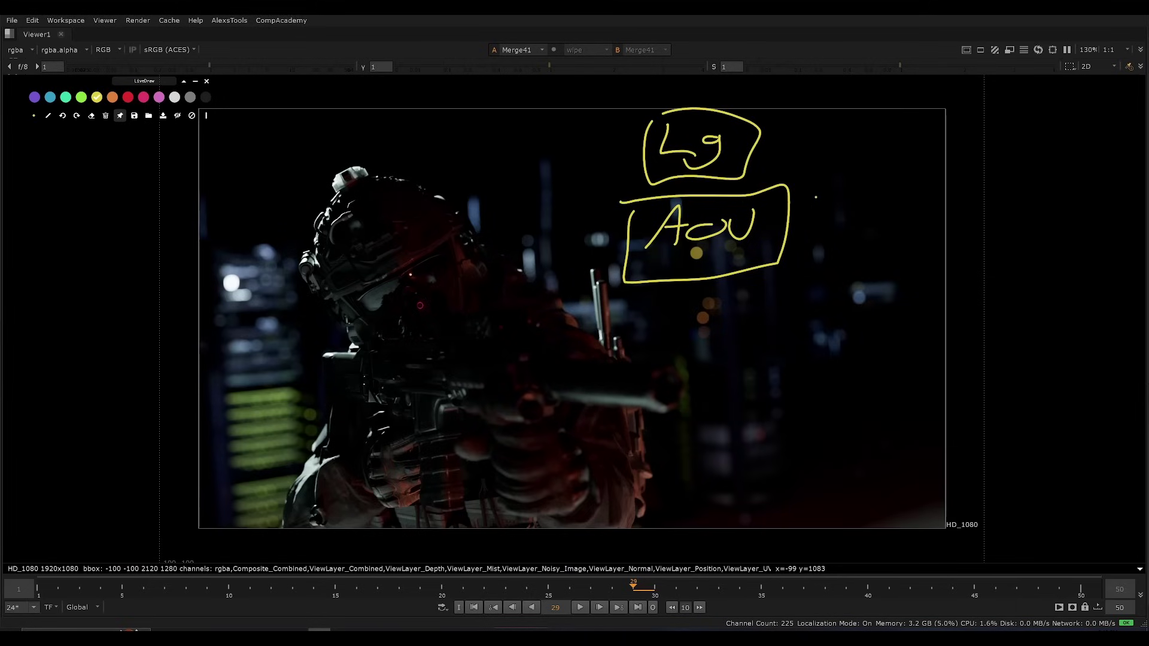
drag(829, 190, 811, 203)
drag(812, 195, 830, 205)
drag(798, 121, 778, 129)
drag(779, 123, 792, 133)
- Point a yellow arrow at the soldier, outline his red-lit side in yellow and his cool-lit side in blue
mouse_move(557, 175)
mouse_down()
mouse_move(510, 210)
mouse_move(526, 219)
mouse_up()
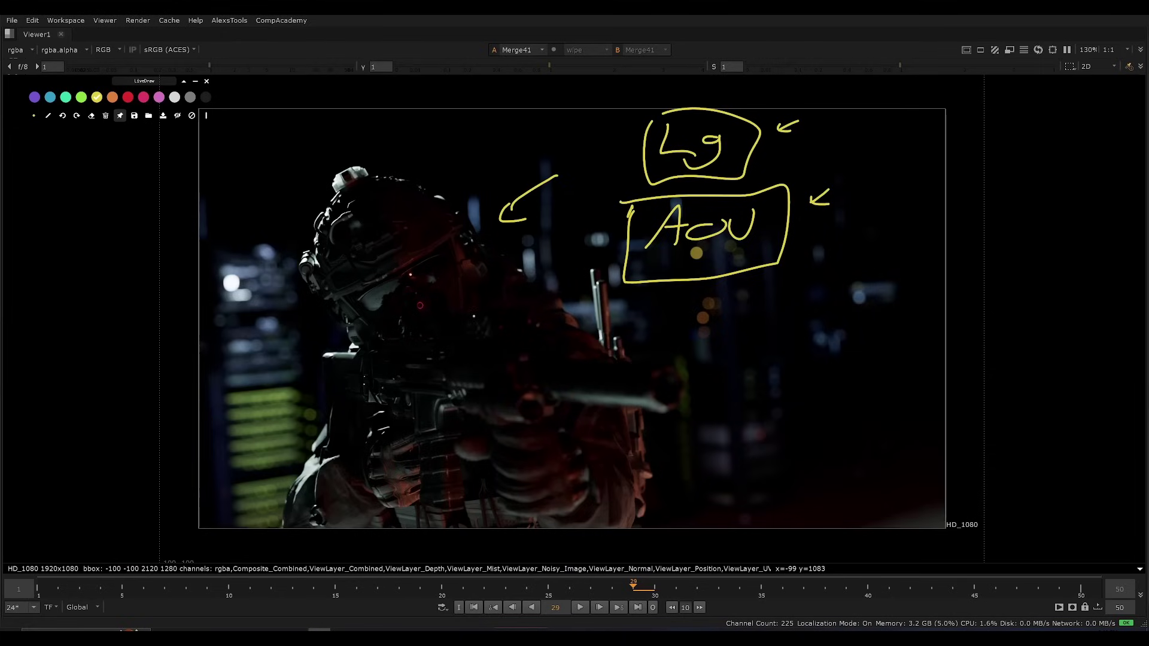
mouse_move(392, 214)
mouse_down()
mouse_move(504, 481)
mouse_move(687, 365)
mouse_move(571, 196)
mouse_move(385, 210)
mouse_move(398, 236)
mouse_up()
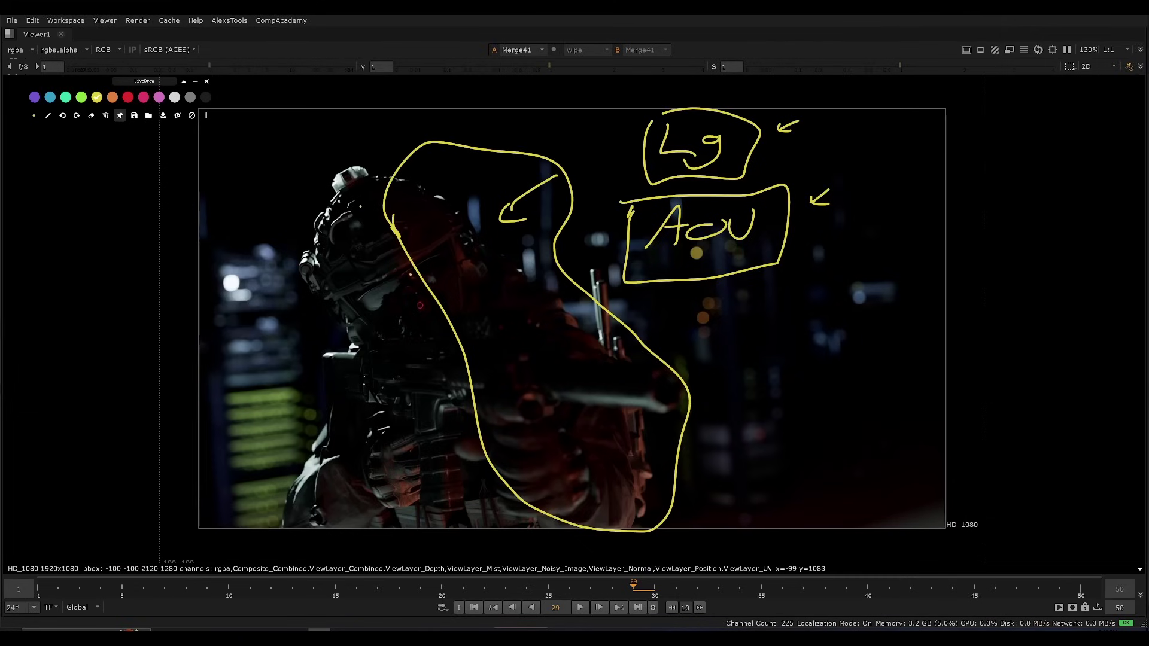
click(50, 97)
mouse_move(233, 174)
mouse_down()
mouse_move(309, 141)
mouse_move(375, 236)
mouse_move(450, 419)
mouse_move(396, 539)
mouse_move(221, 485)
mouse_move(252, 245)
mouse_move(242, 167)
mouse_up()
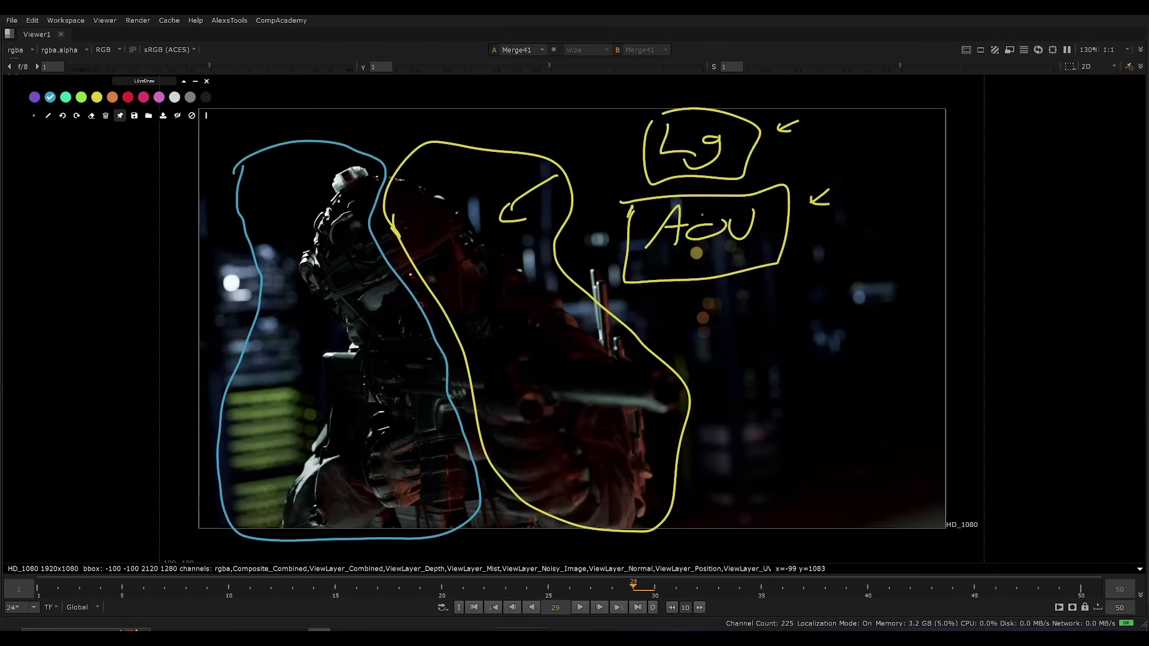
- Clear the labels and outlines, then ready a thicker yellow brush
click(192, 115)
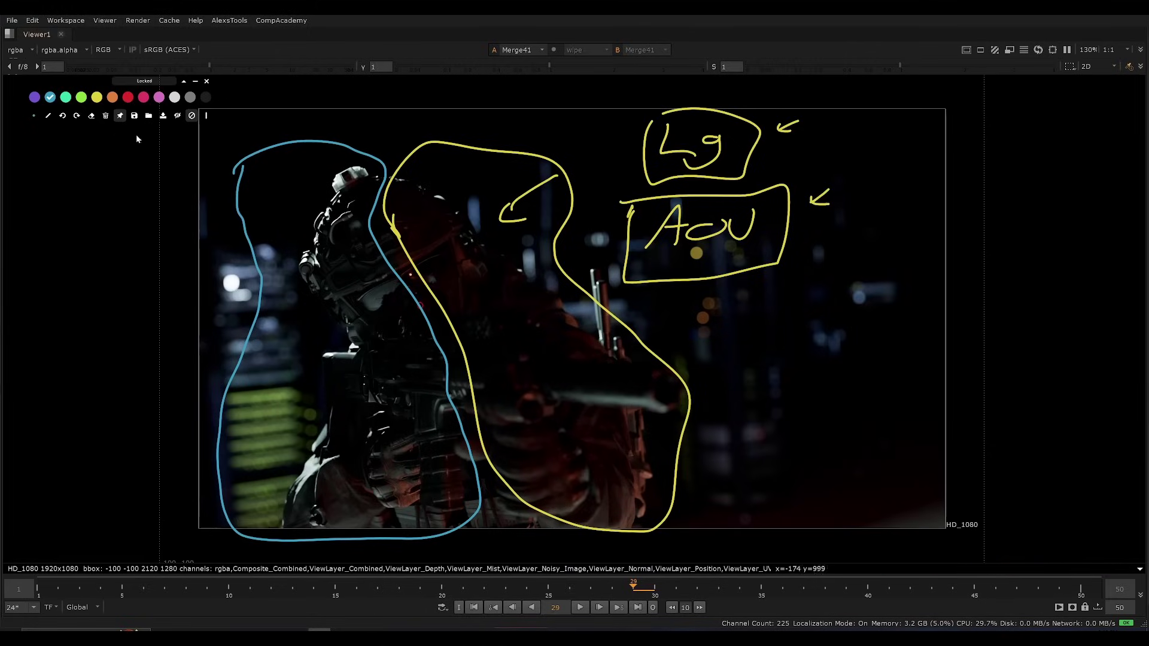
click(106, 116)
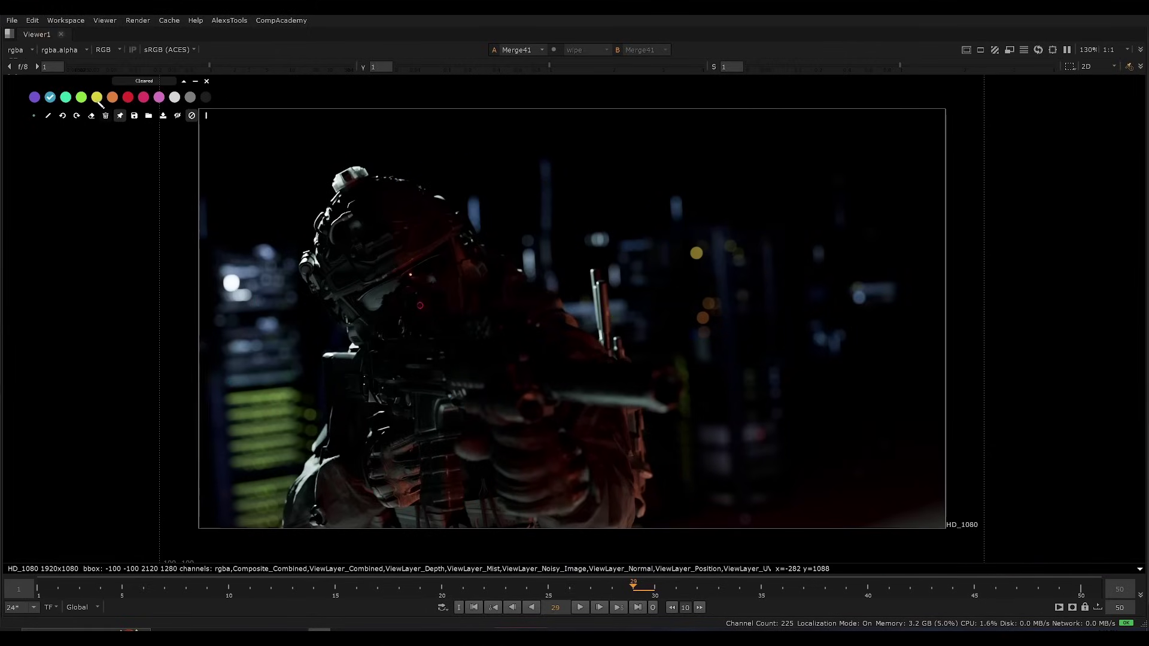
click(97, 97)
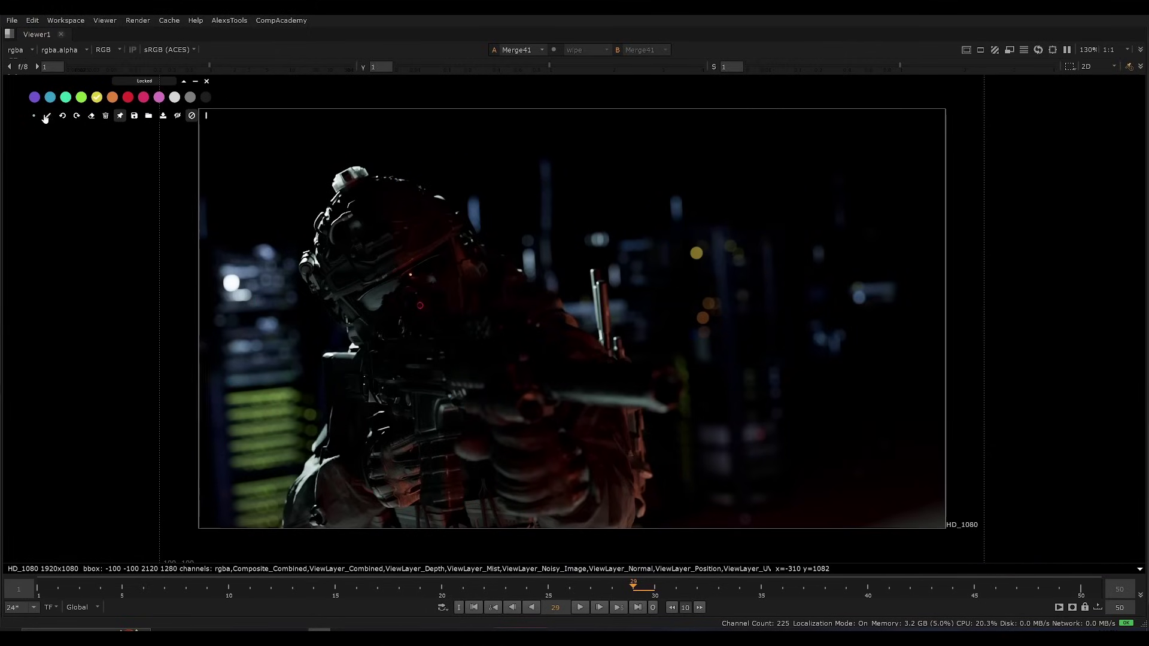
click(35, 116)
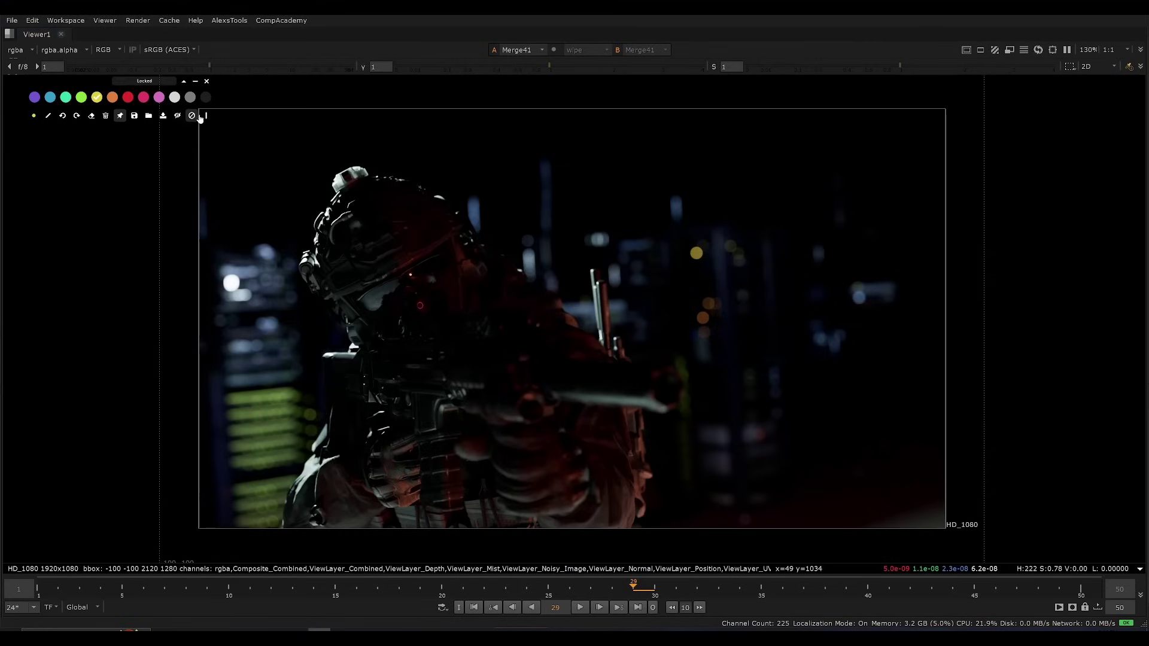
click(197, 116)
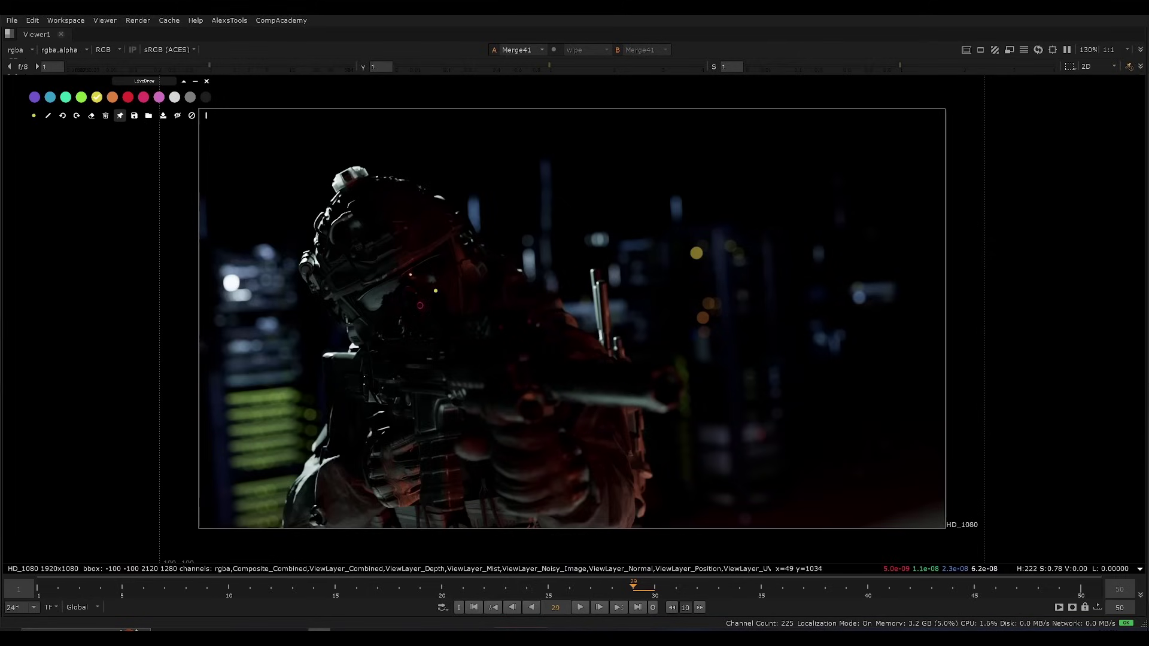
- Draw a yellow arrow toward the helmet and a stepped line tracing the rifle's shadow edge across the face and shoulder
mouse_move(611, 159)
mouse_down()
mouse_move(513, 213)
mouse_move(529, 227)
mouse_up()
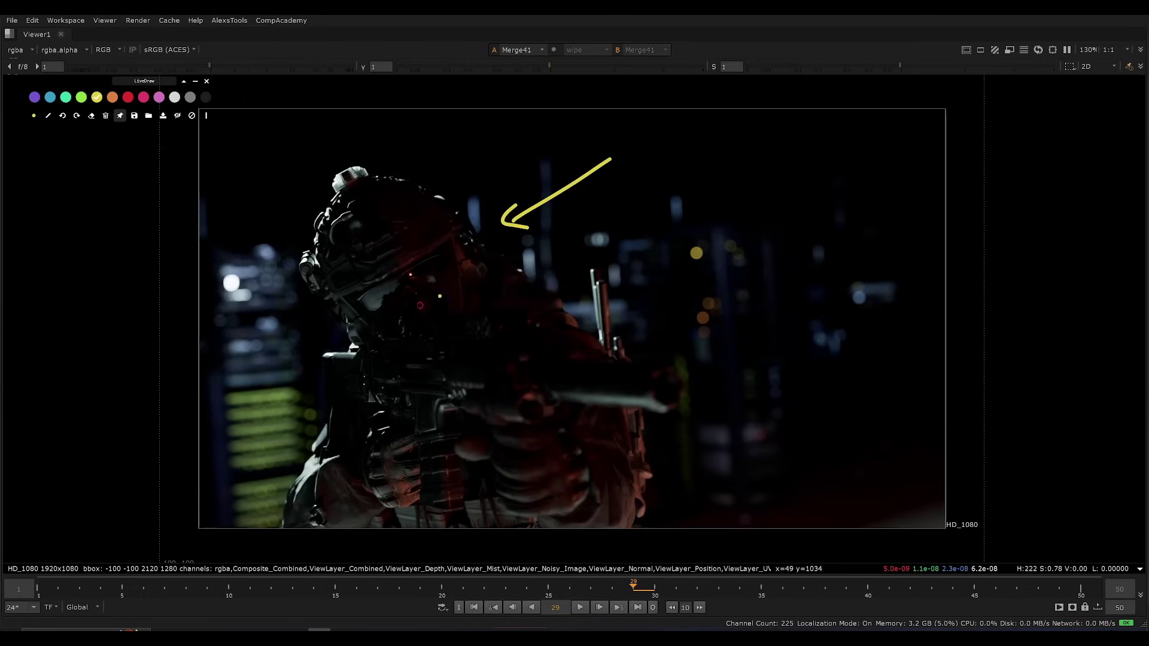
mouse_move(350, 357)
mouse_down()
mouse_move(433, 293)
mouse_move(467, 326)
mouse_move(544, 304)
mouse_move(530, 344)
mouse_move(598, 361)
mouse_up()
click(439, 298)
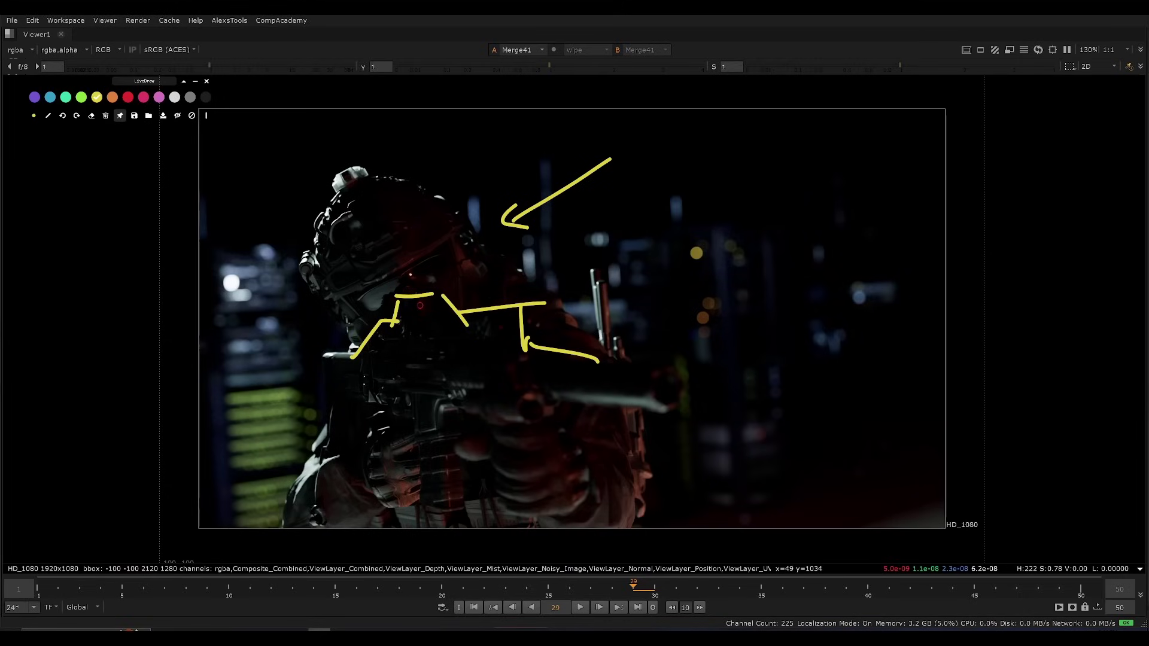
- Hatch the red-lit area of the helmet and shoulder in orange and outline it above the yellow shadow line
click(112, 97)
mouse_move(395, 232)
mouse_down()
mouse_move(435, 274)
mouse_move(474, 263)
mouse_up()
drag(452, 270, 476, 292)
drag(487, 280, 504, 298)
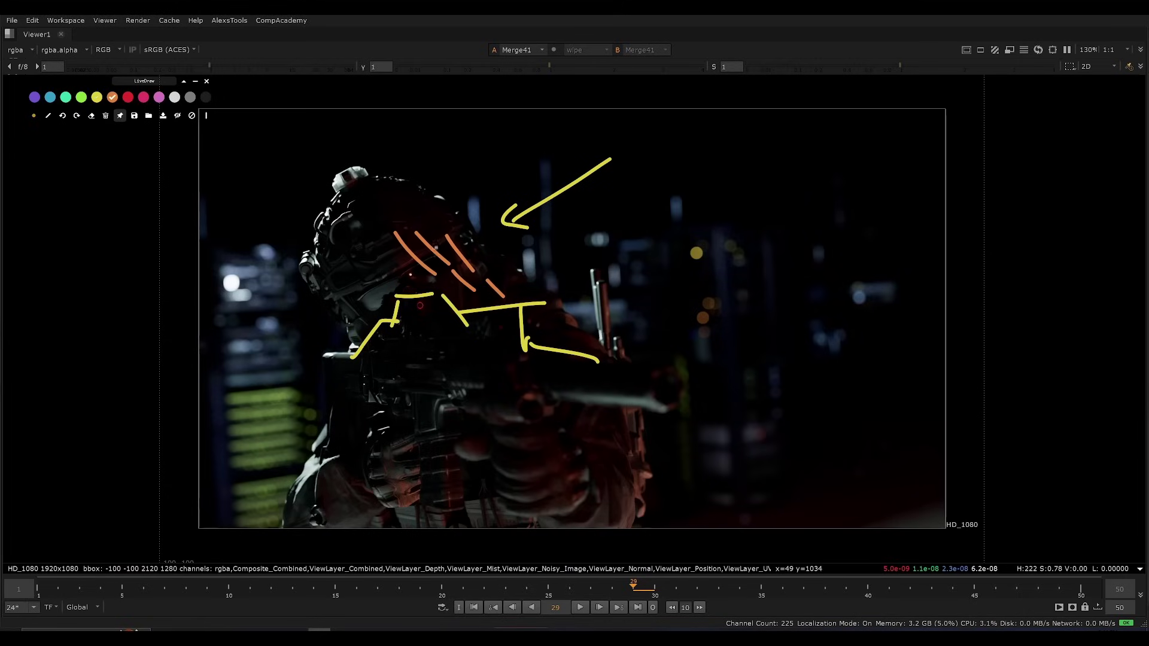
mouse_move(412, 280)
mouse_down()
mouse_move(419, 213)
mouse_move(506, 263)
mouse_move(532, 294)
mouse_move(523, 300)
mouse_up()
drag(411, 277, 412, 292)
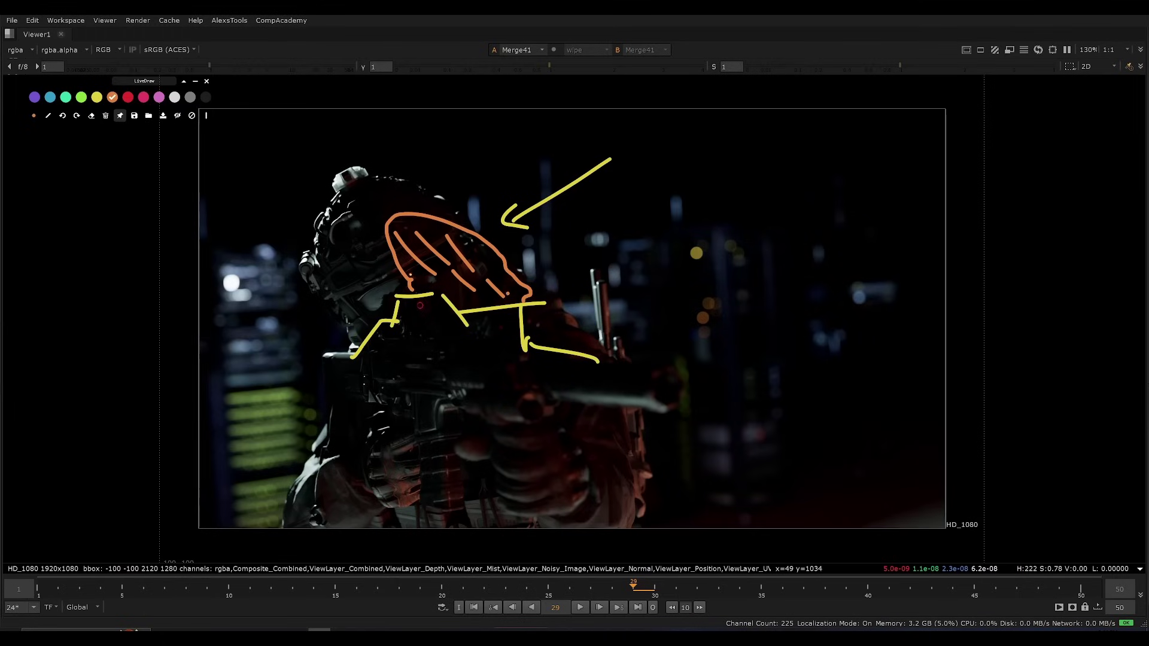
- Clear the drawings and circle the rifle's muzzle in thinner orange, adding small arrows inside the circle
click(192, 117)
click(105, 115)
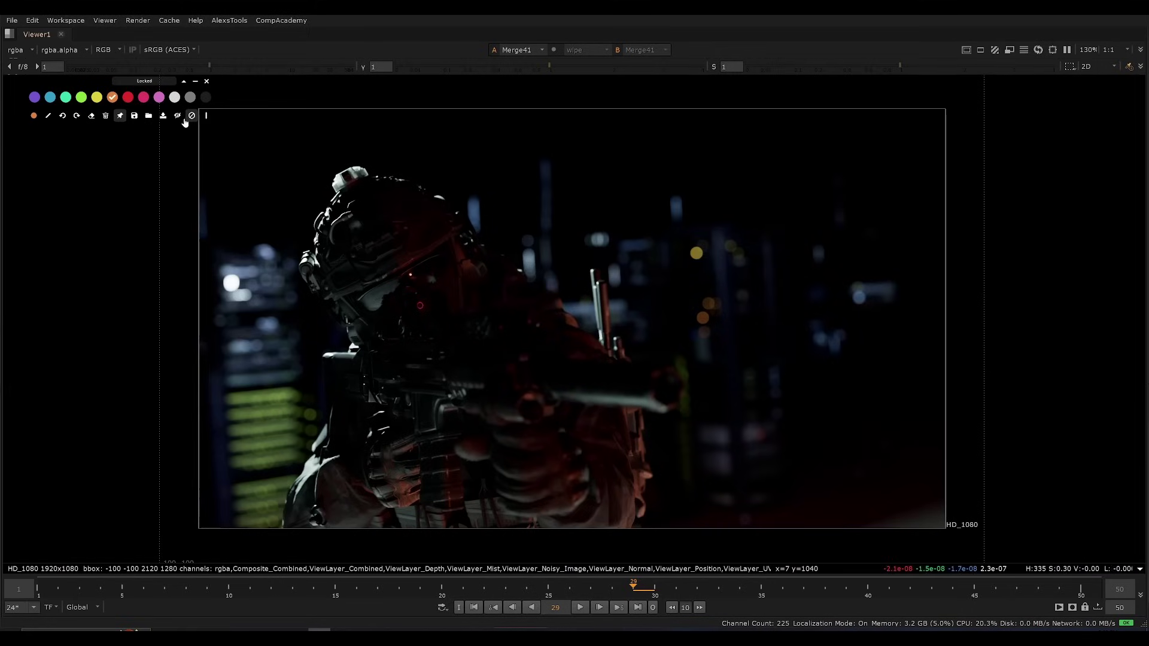
click(33, 117)
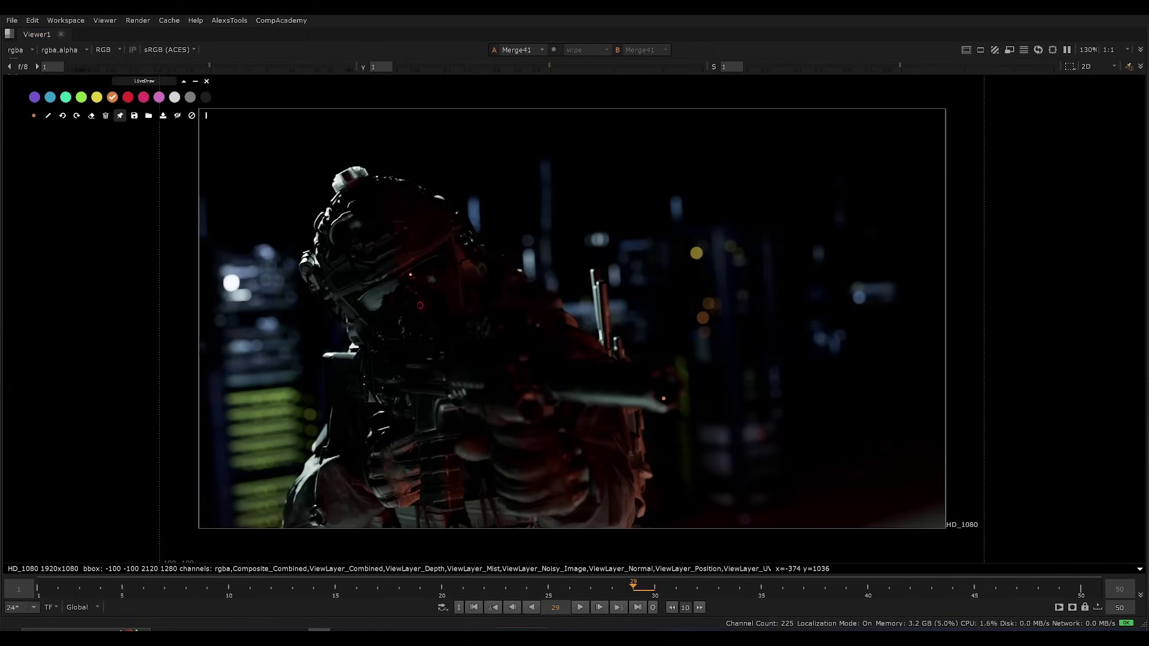
mouse_move(658, 363)
mouse_down()
mouse_move(598, 422)
mouse_move(631, 376)
mouse_move(692, 391)
mouse_move(655, 396)
mouse_up()
drag(651, 390, 669, 383)
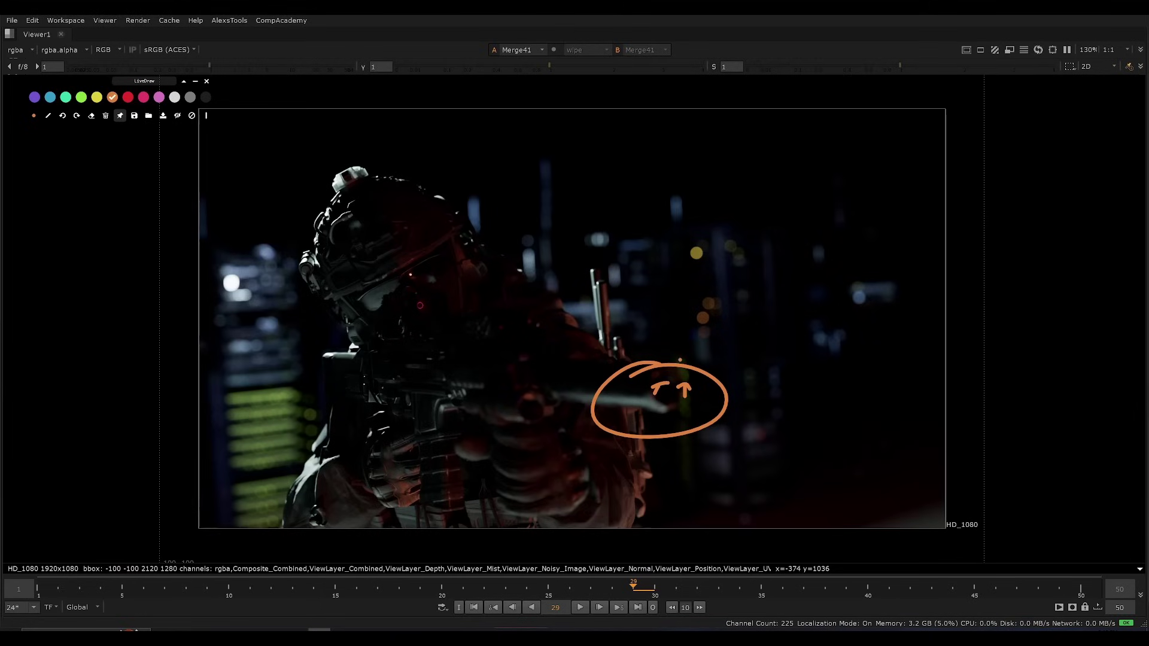
- Circle the rifle's muzzle again and the soldier's face in orange, and draw an arrow from the muzzle toward the face
mouse_move(679, 360)
mouse_down()
mouse_move(703, 366)
mouse_move(642, 361)
mouse_up()
drag(448, 248, 473, 284)
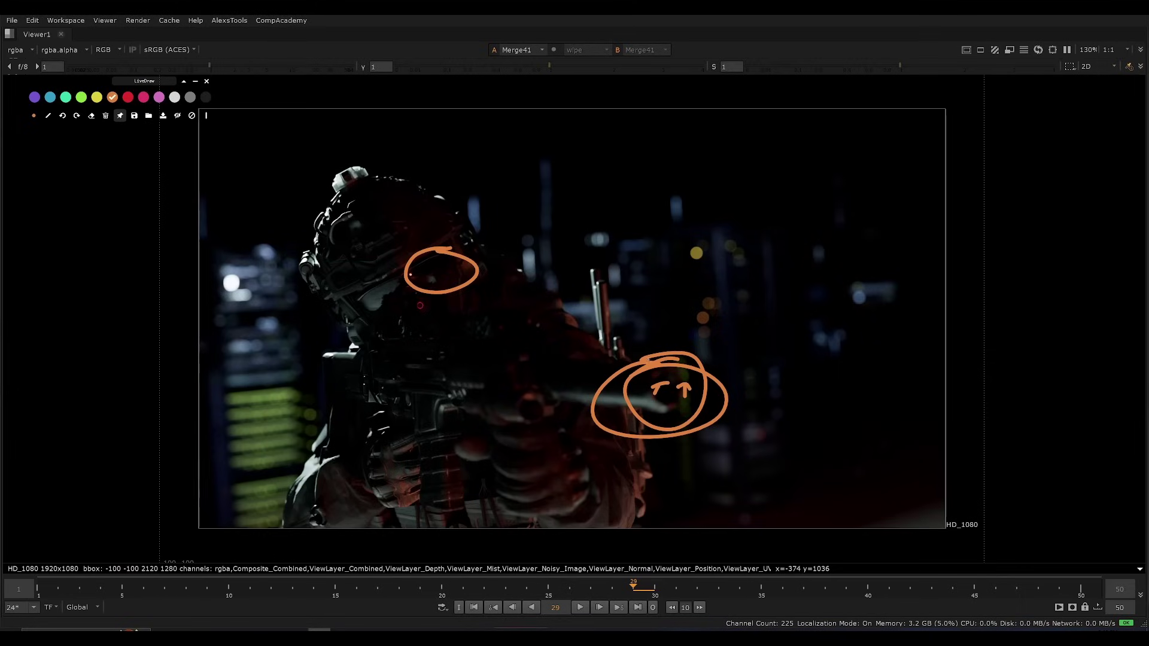
drag(686, 345, 526, 299)
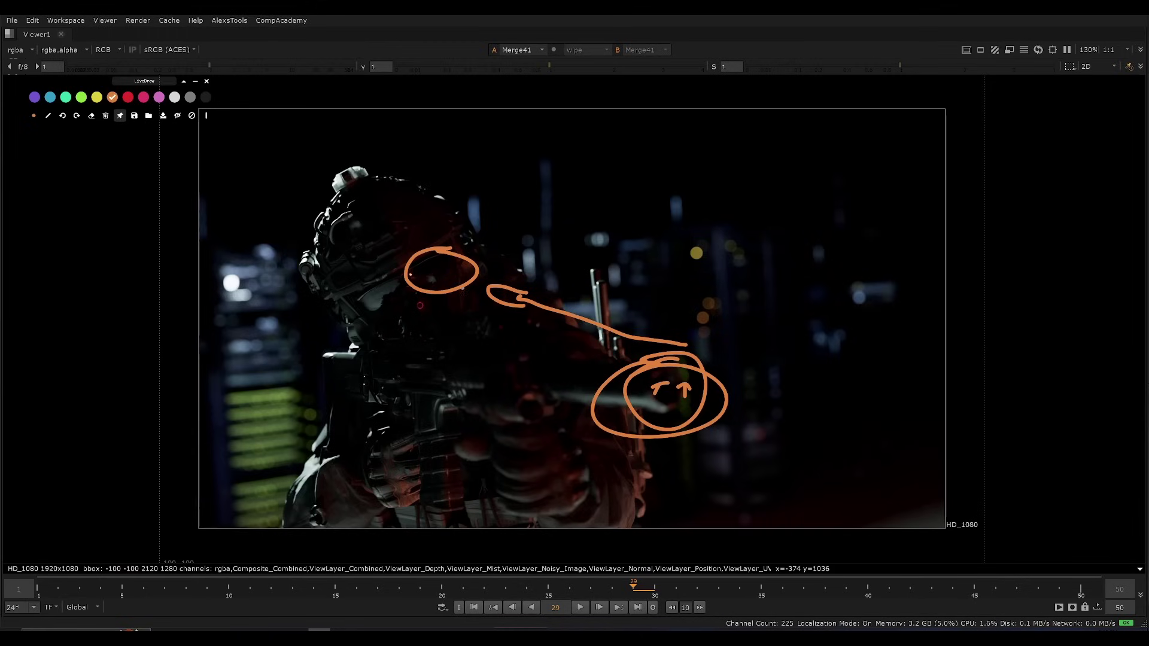
- Clear the drawings and draw a short mark above the rifle's muzzle with a thicker orange brush
click(191, 115)
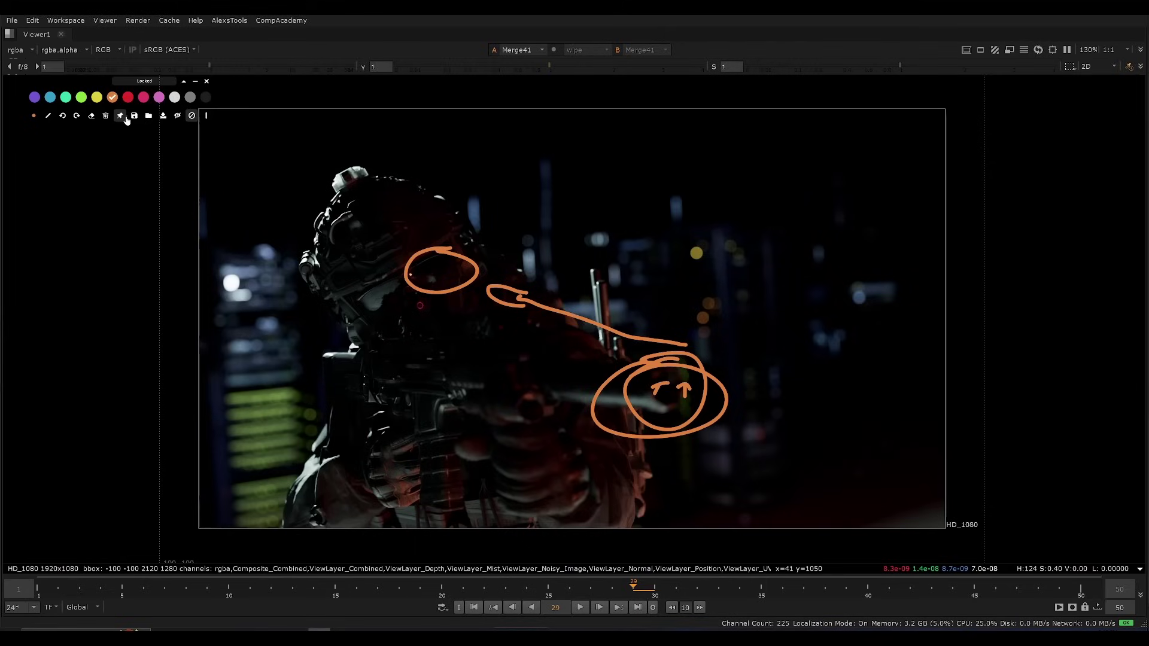
click(106, 116)
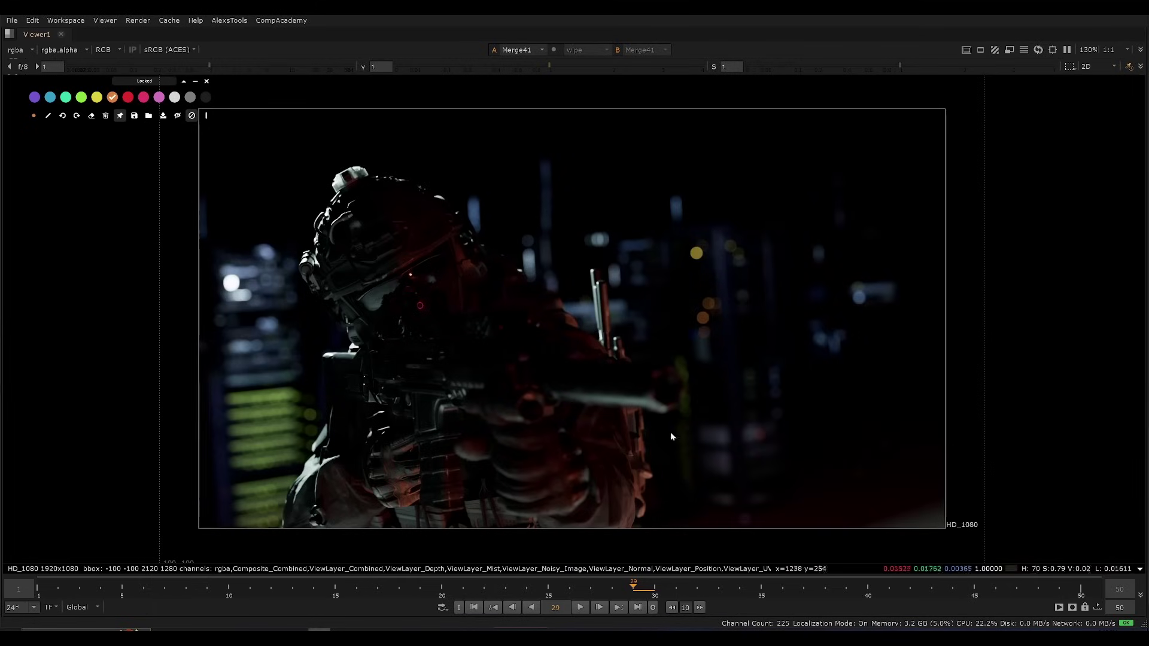
click(36, 117)
click(191, 117)
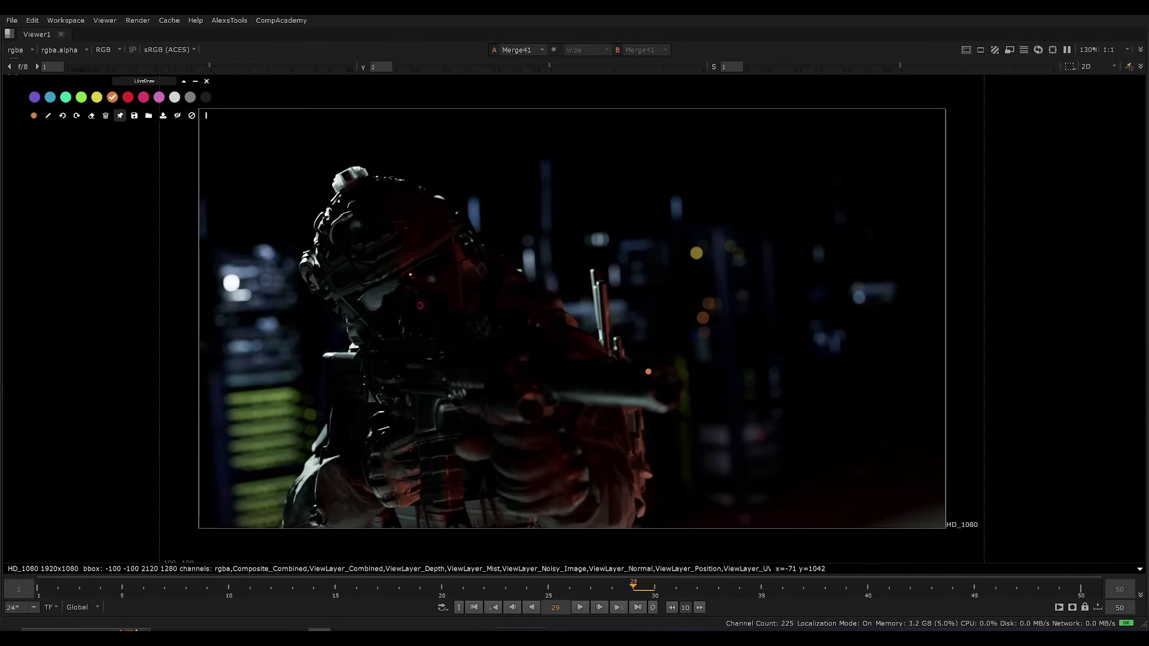
drag(658, 336, 662, 357)
click(191, 116)
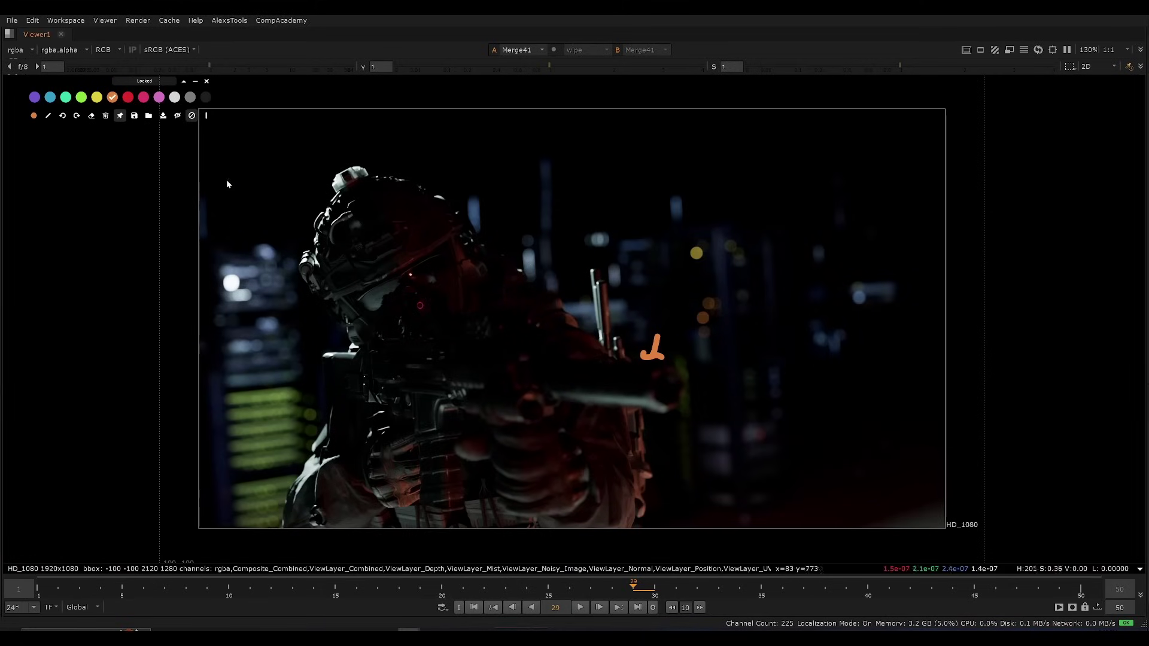
- Close the drawing overlay and show the Merge1 node's output in the enlarged viewer
click(206, 81)
key(space)
key(space)
scroll(389, 489, up, 6)
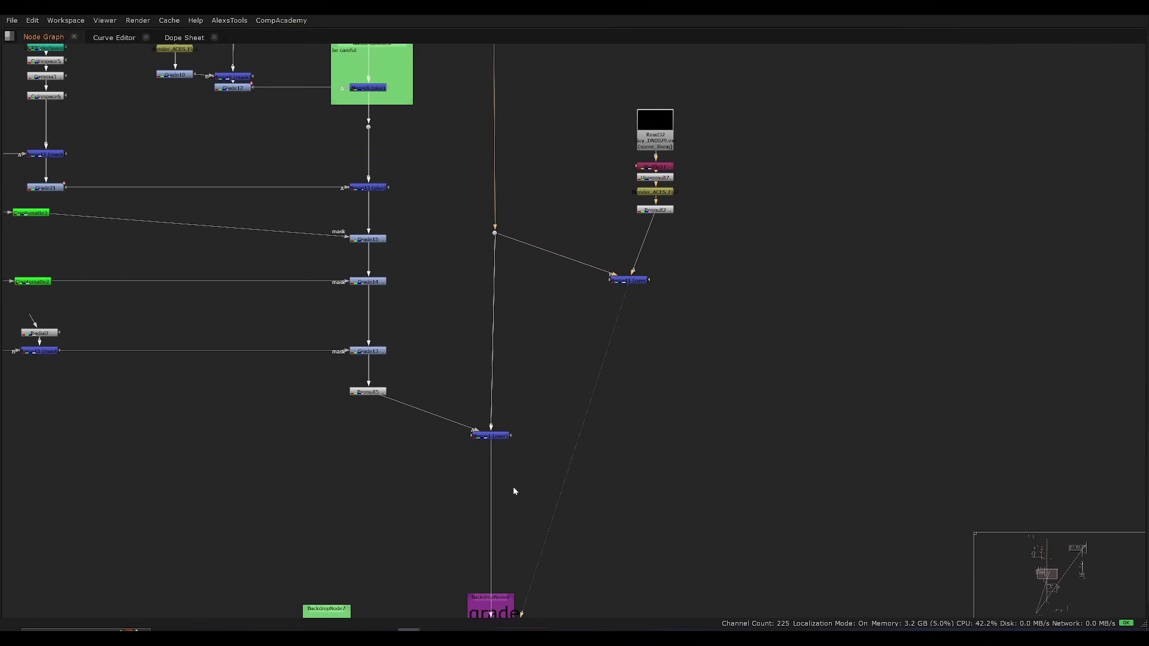
key(space)
drag(575, 434, 412, 492)
key(1)
key(f)
click(481, 442)
middle_drag(483, 445, 422, 556)
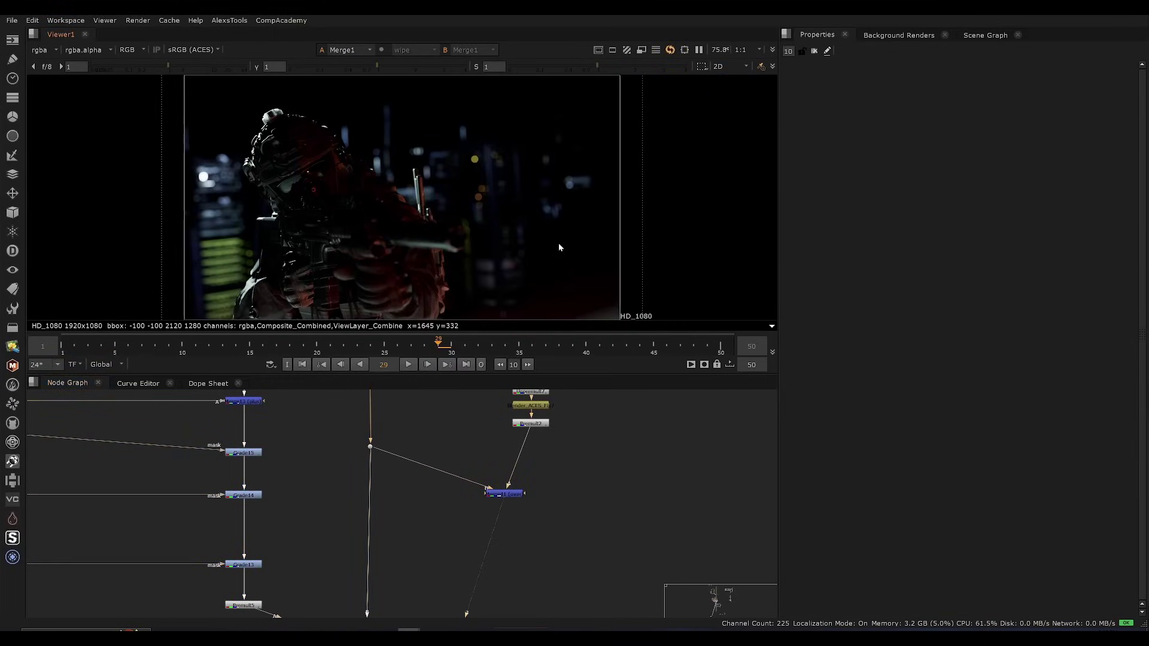
scroll(566, 246, up, 4)
key(space)
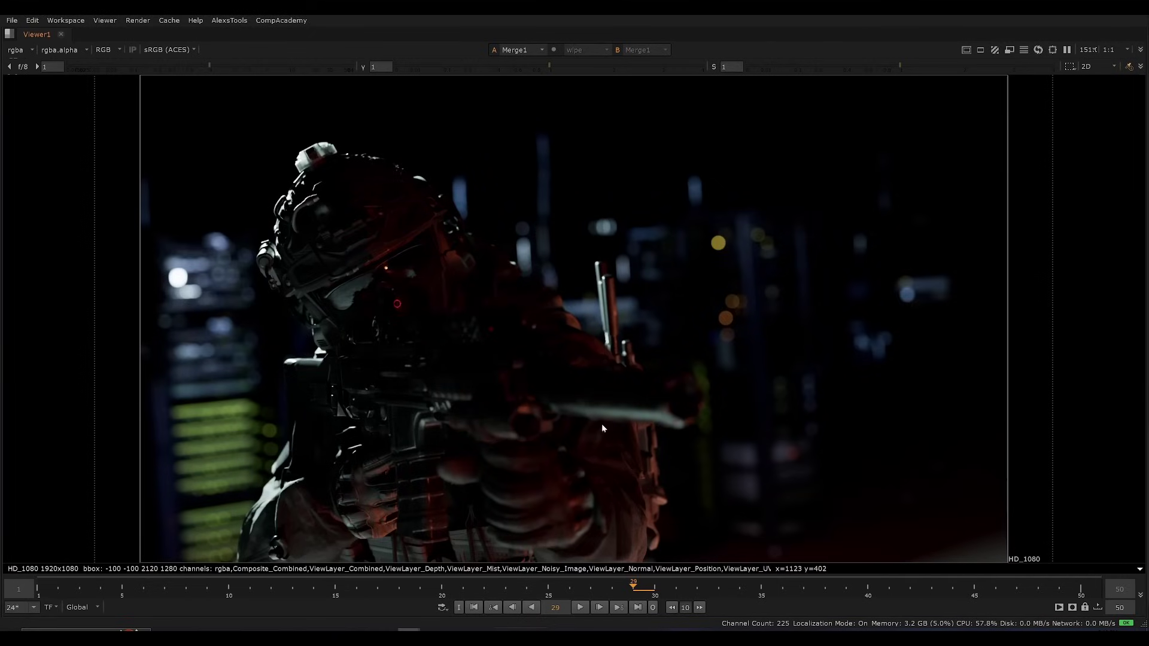
- Toggle the selected node's disabled state to bring in the red light on the muzzle and face
key(d)
key(d)
key(d)
key(d)
key(d)
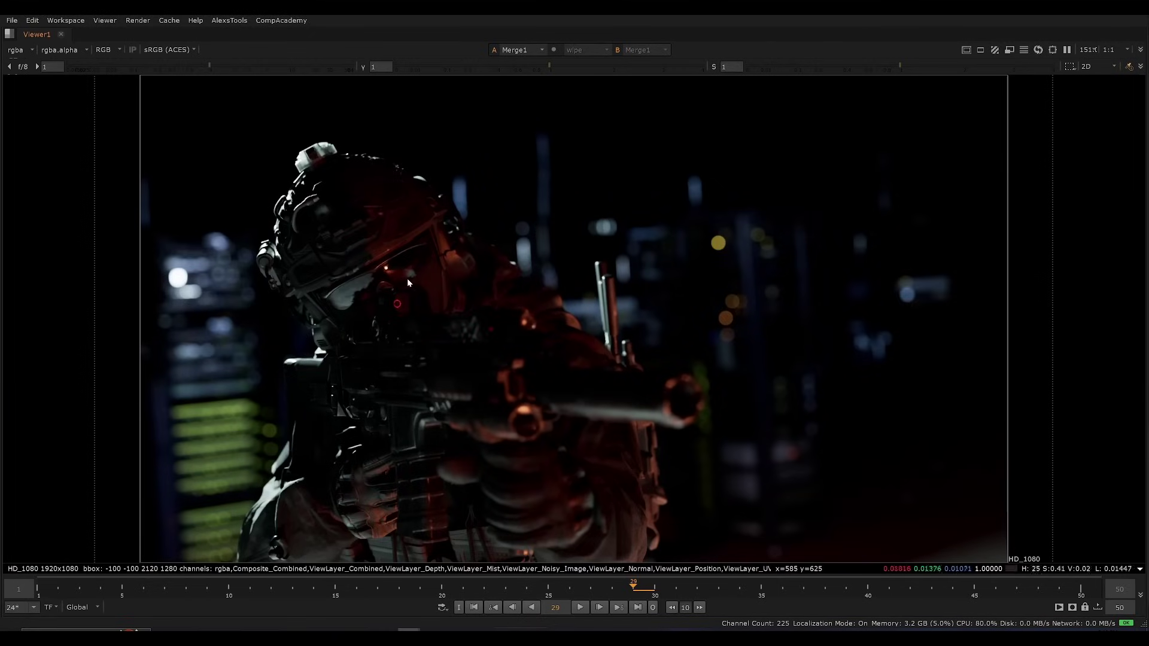
- Compare the Merge1 and Merge41 outputs by alternating between them in the viewer
key(1)
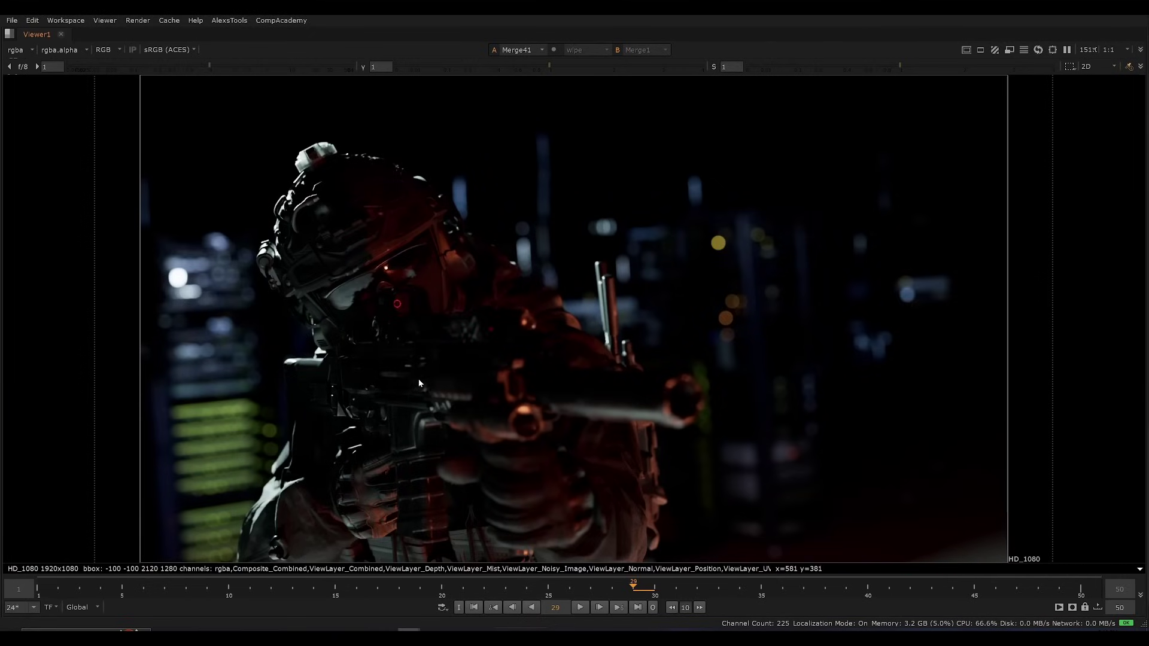
key(2)
key(1)
key(2)
key(1)
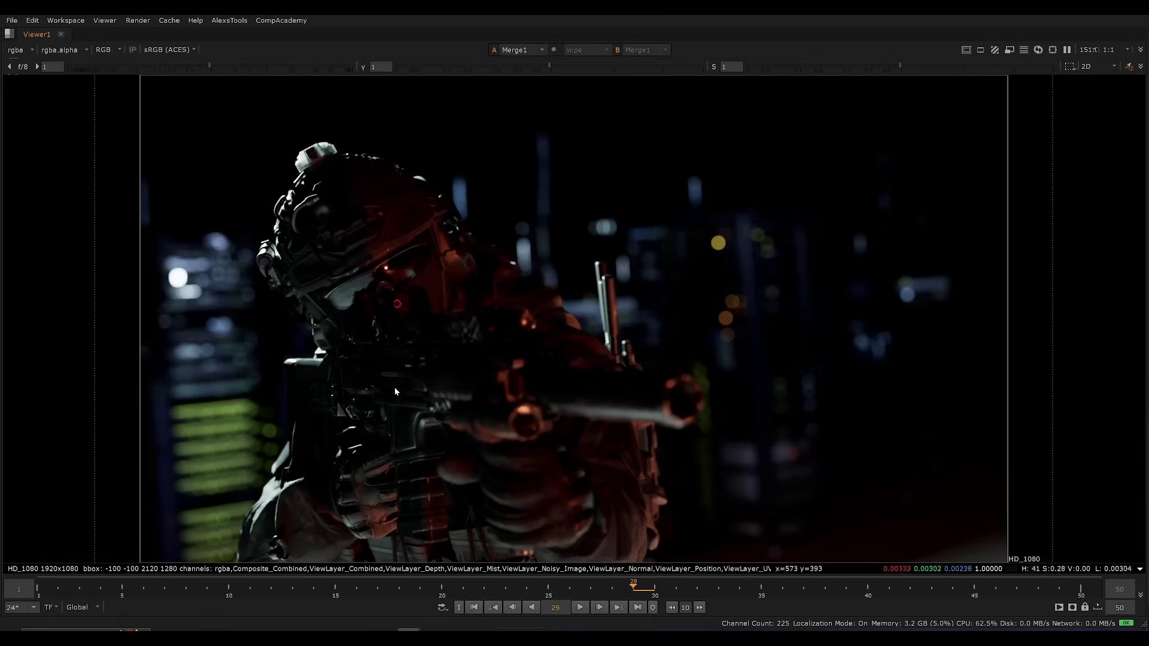
key(2)
key(1)
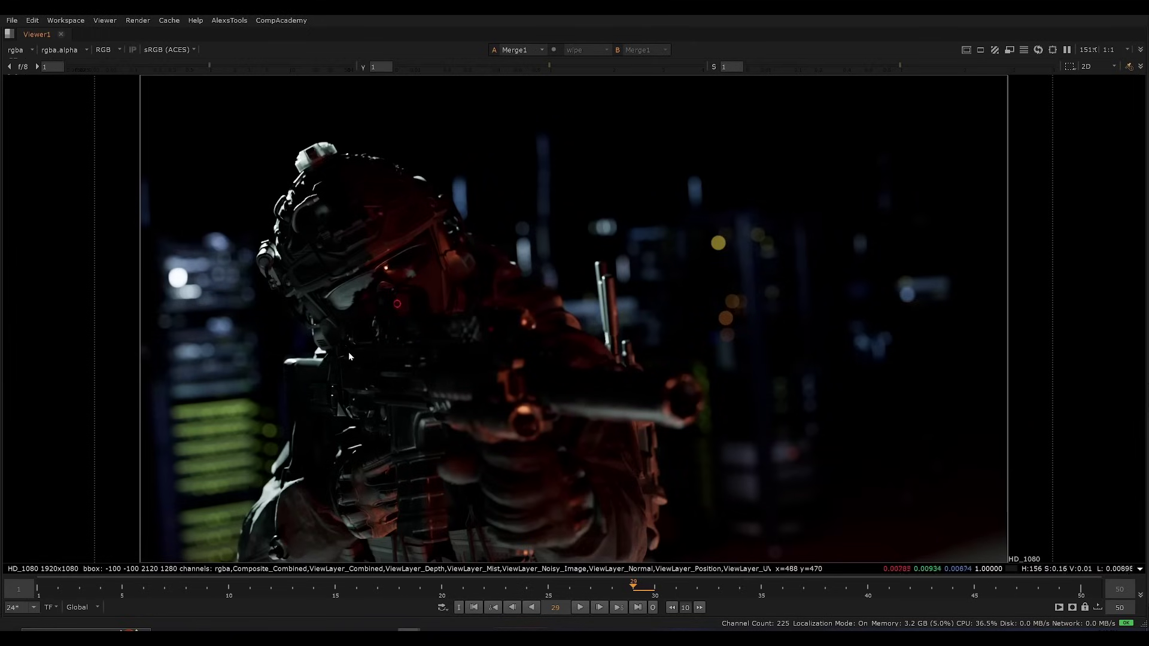
key(2)
key(1)
scroll(392, 271, up, 3)
key(f)
key(f)
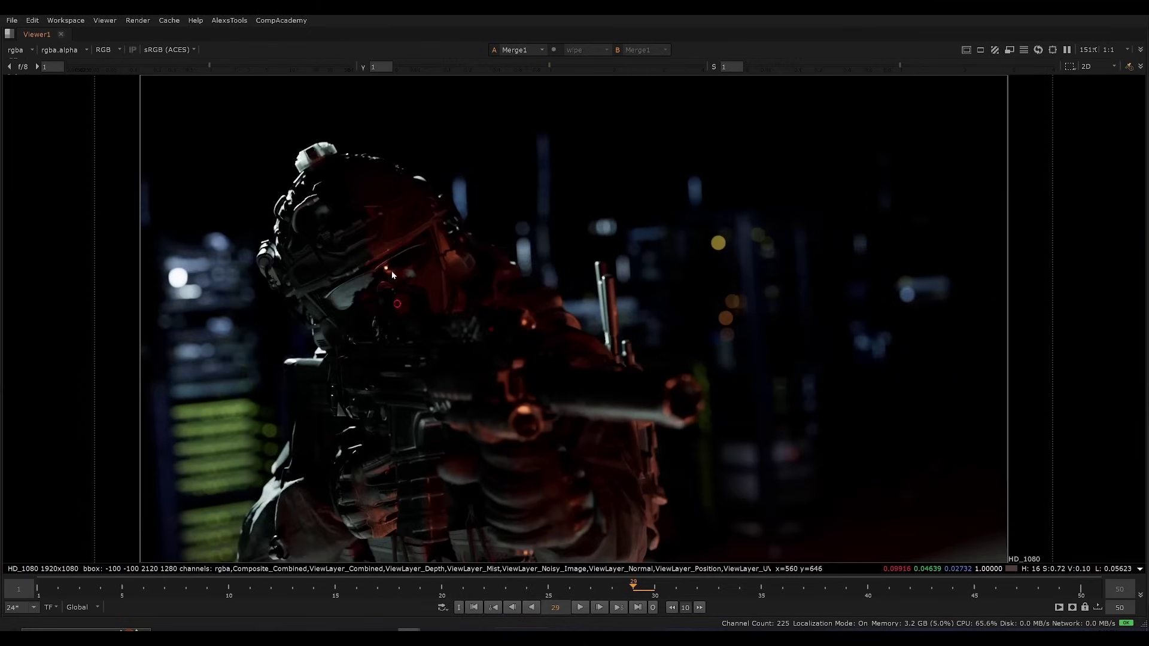
- Alternate between the two merge outputs again and examine the red light around the soldier's eye
key(2)
key(1)
key(2)
key(1)
ctrl+click(386, 268)
drag(380, 273, 391, 272)
ctrl+right_click(383, 277)
ctrl+shift+drag(372, 277, 387, 275)
ctrl+right_click(377, 277)
ctrl+right_click(389, 274)
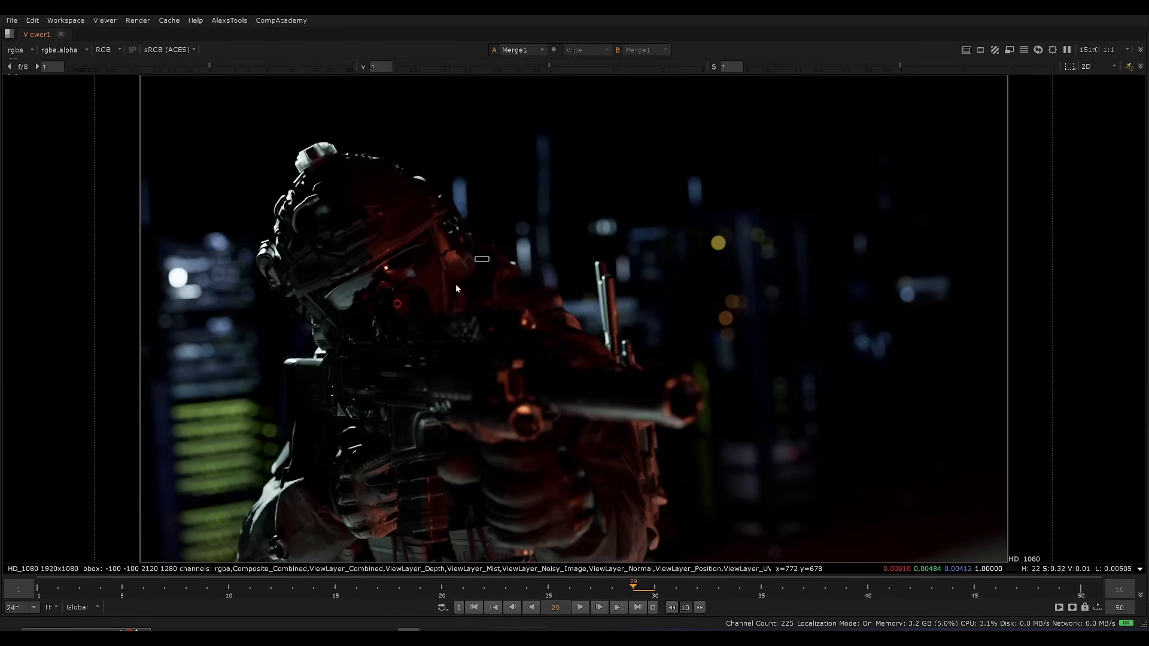
- Find the rendered clip Read17 beside the Write5 node, show it in the viewer and play it back
key(space)
scroll(416, 509, down, 4)
scroll(404, 473, up, 2)
middle_drag(404, 467, 378, 410)
scroll(340, 480, up, 4)
scroll(378, 410, down, 3)
click(369, 454)
drag(369, 454, 366, 489)
middle_drag(392, 538, 408, 476)
scroll(409, 479, down, 3)
middle_drag(433, 551, 466, 517)
click(429, 487)
click(459, 539)
scroll(459, 541, down, 3)
middle_drag(453, 596, 352, 471)
key(space)
scroll(352, 469, up, 7)
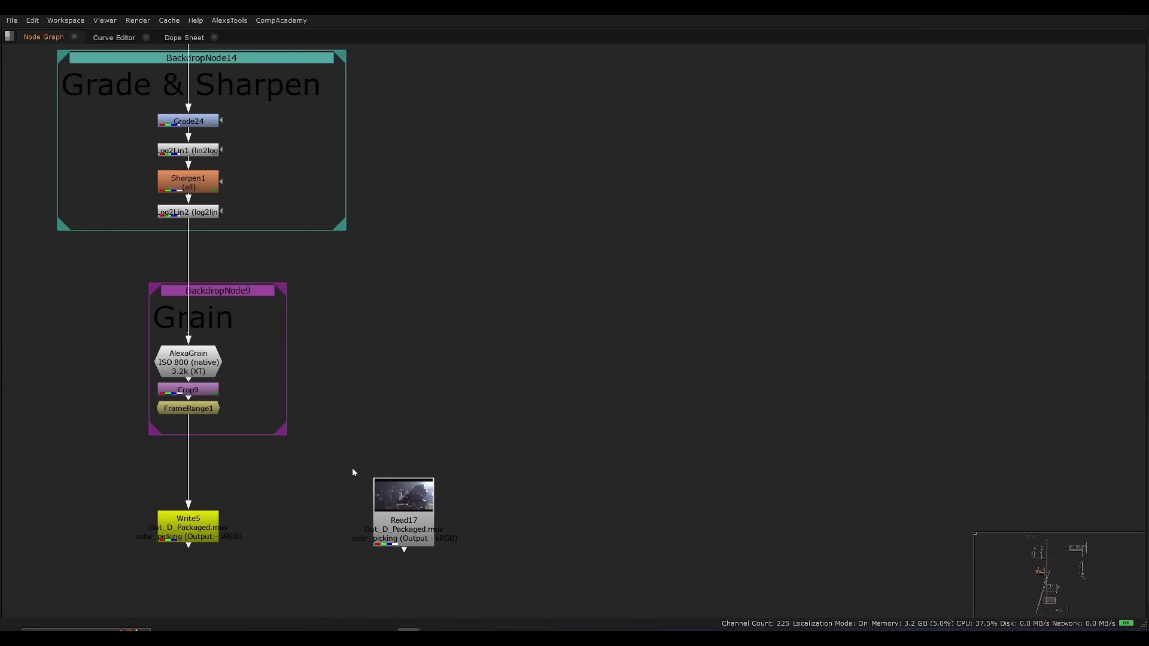
key(space)
drag(408, 518, 398, 529)
key(2)
click(397, 435)
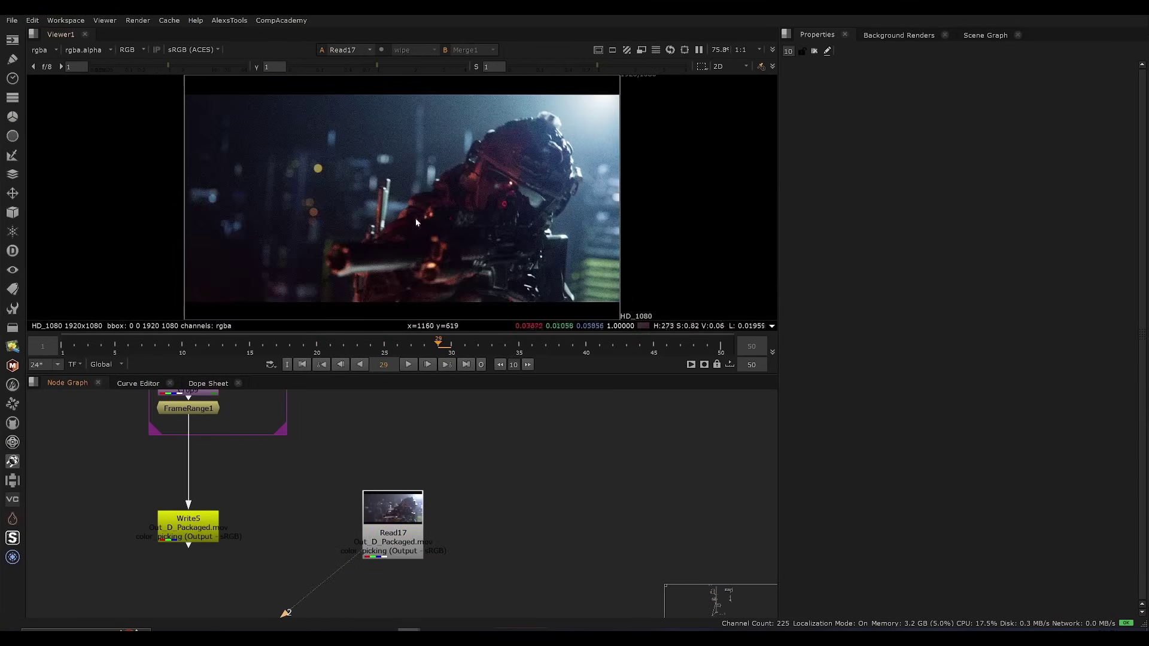
click(408, 365)
- Return to the separate read branch that merges into the main node trunk
scroll(440, 455, down, 3)
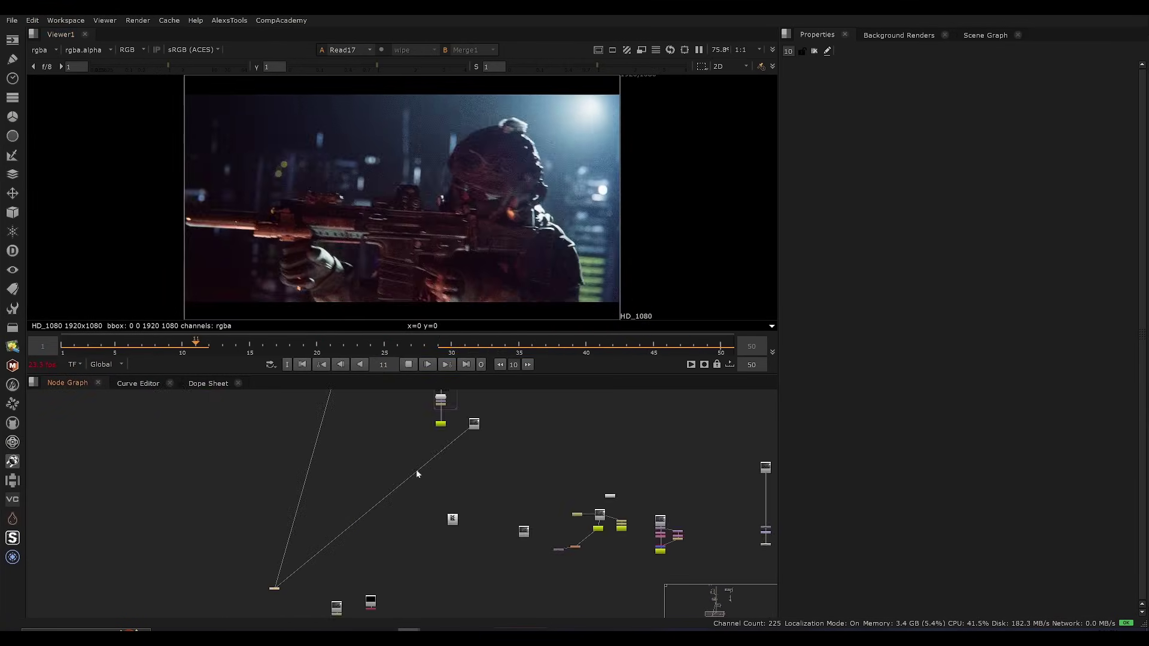
scroll(431, 449, up, 3)
middle_drag(449, 450, 510, 597)
scroll(452, 433, down, 4)
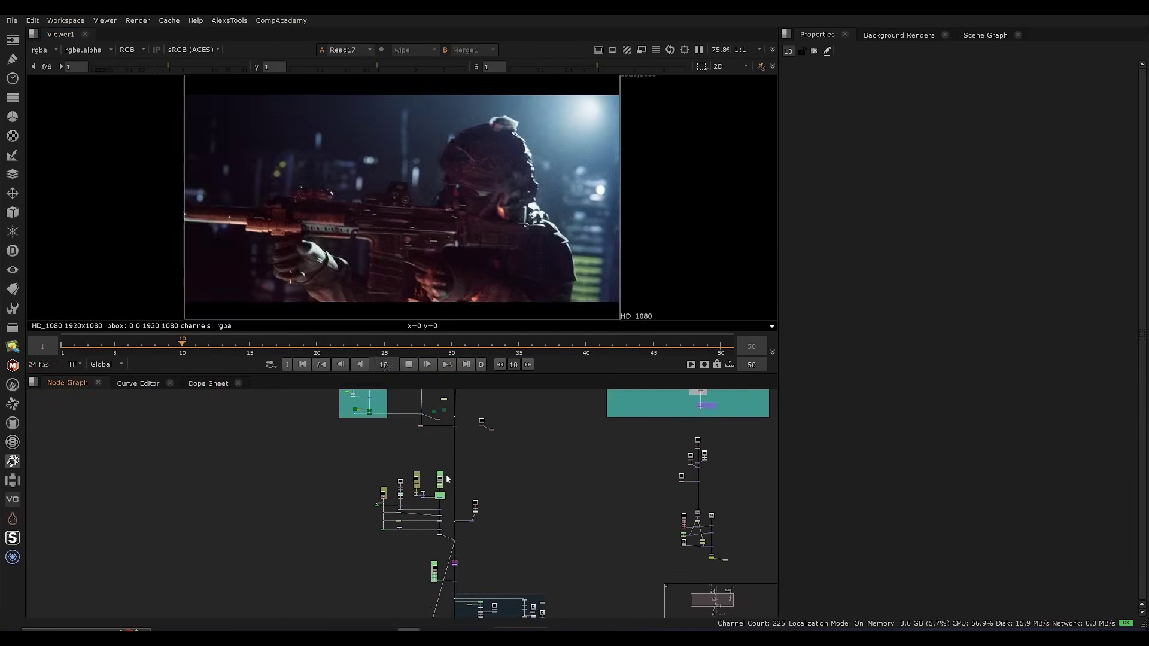
scroll(450, 482, up, 4)
middle_drag(493, 428, 461, 353)
middle_drag(450, 410, 461, 488)
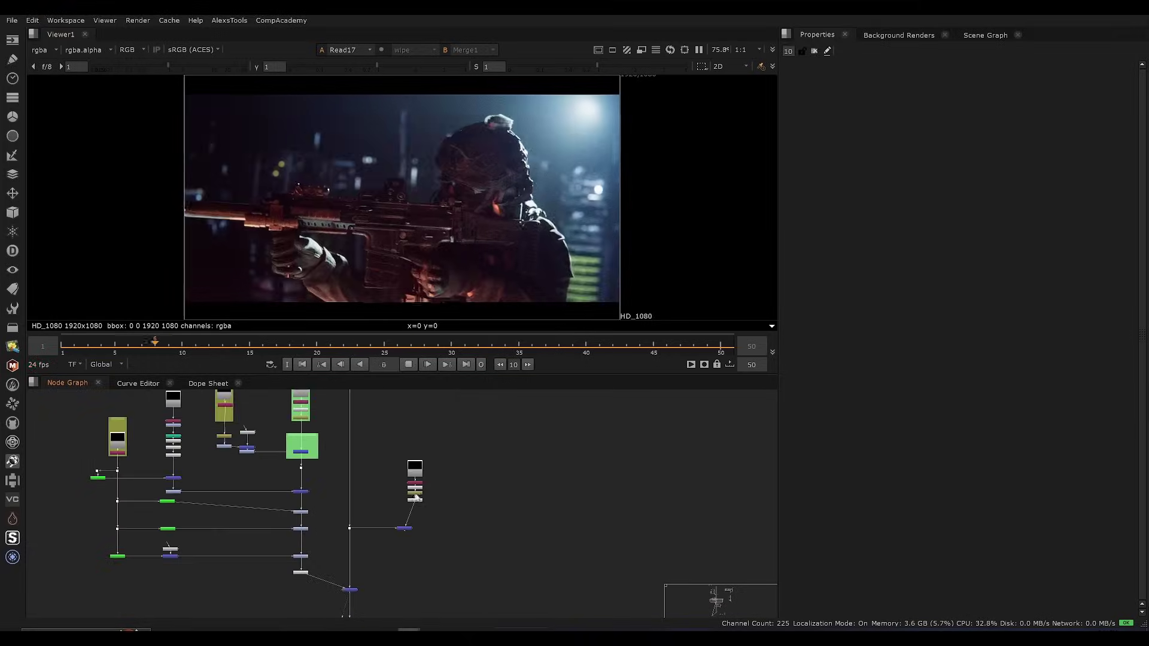